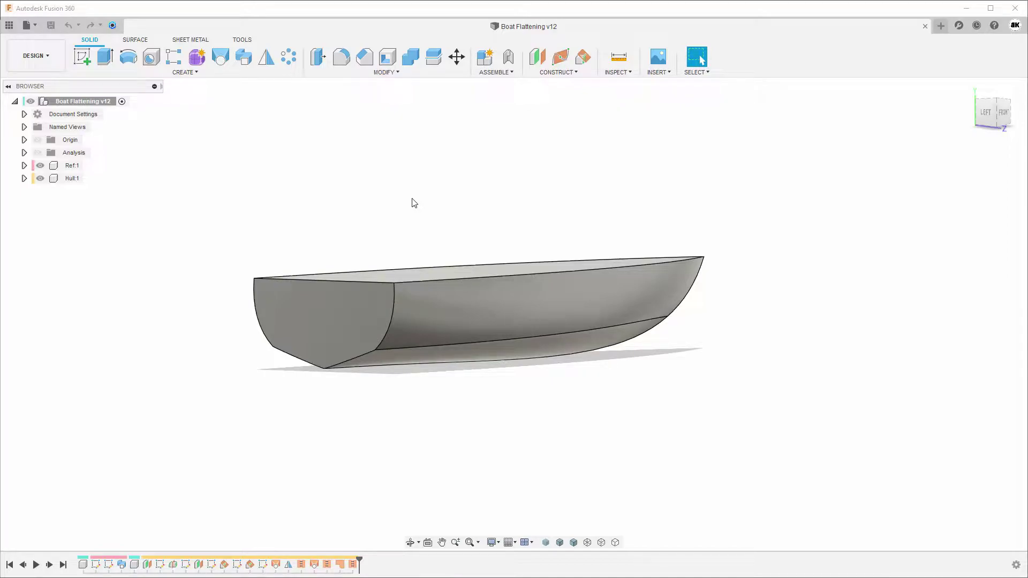
Activate the Hull component and list the bodies it contains.
click(72, 178)
click(89, 178)
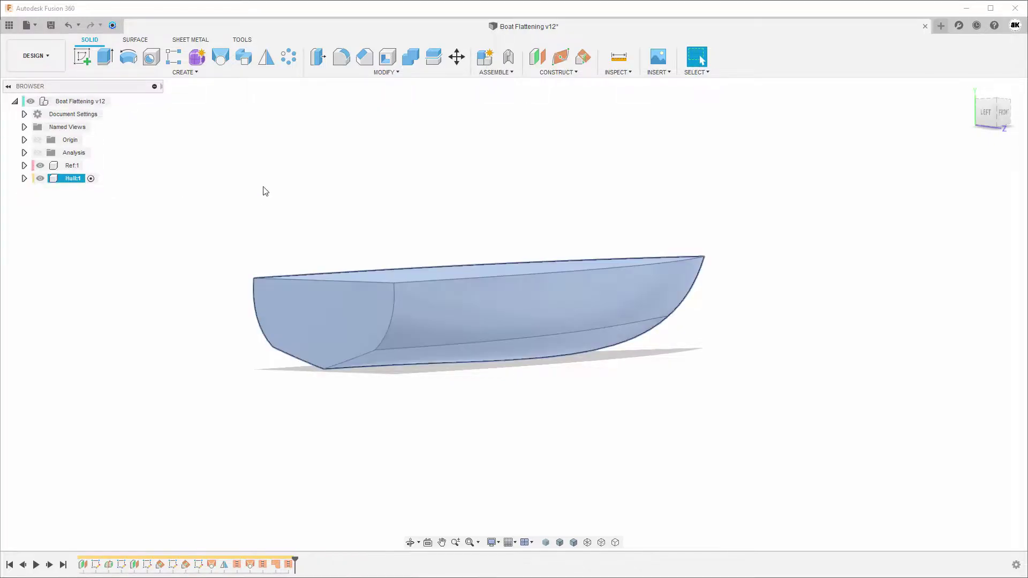
click(526, 200)
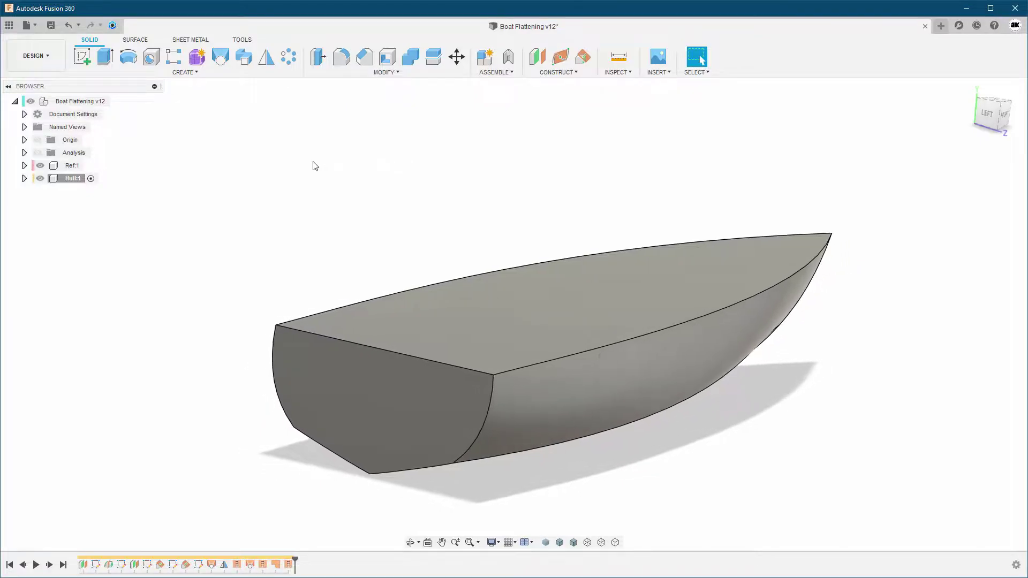
click(24, 179)
click(33, 204)
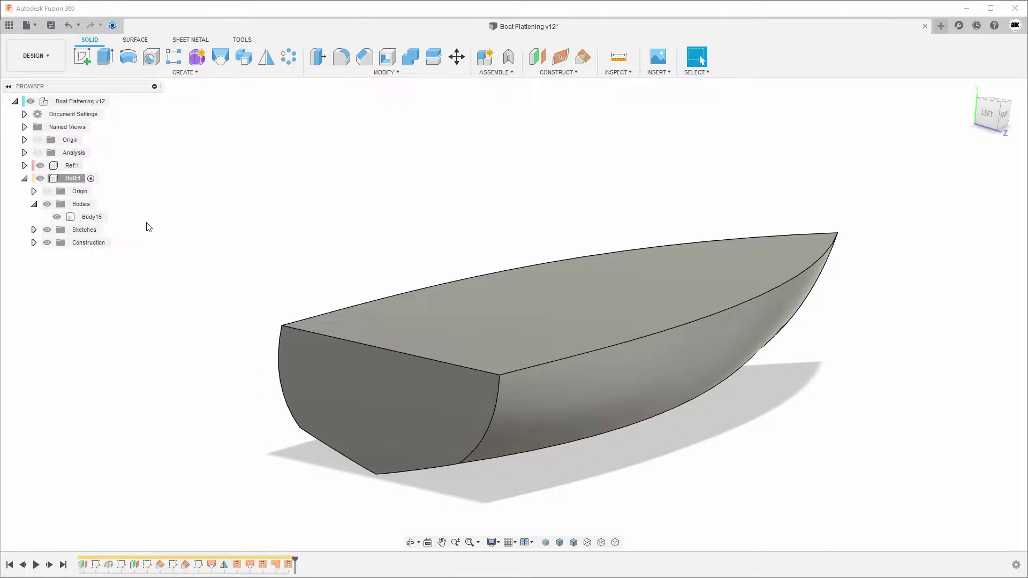
Copy the hull body Body15 and paste the duplicate in place without any offset.
click(90, 217)
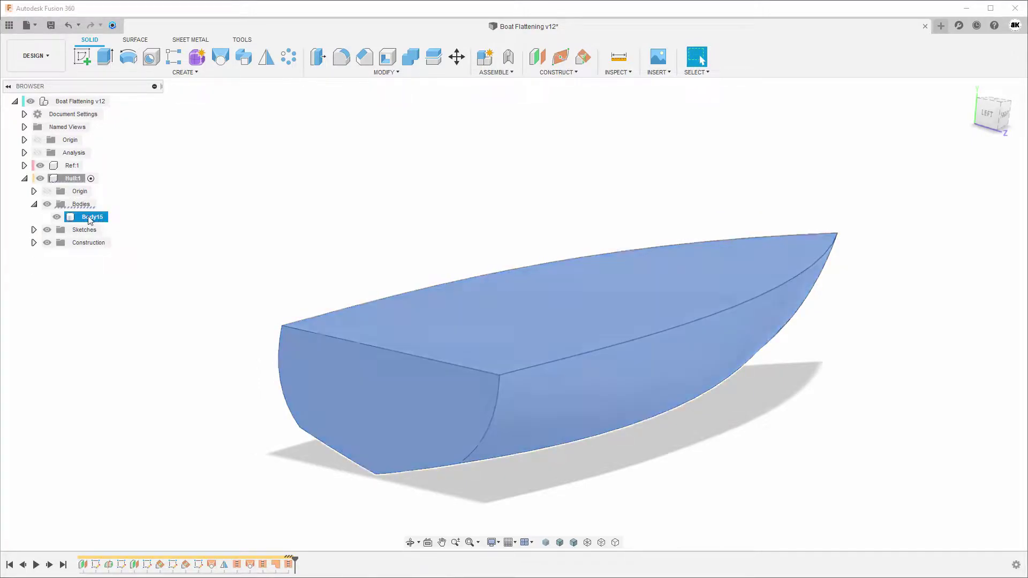
right_click(90, 221)
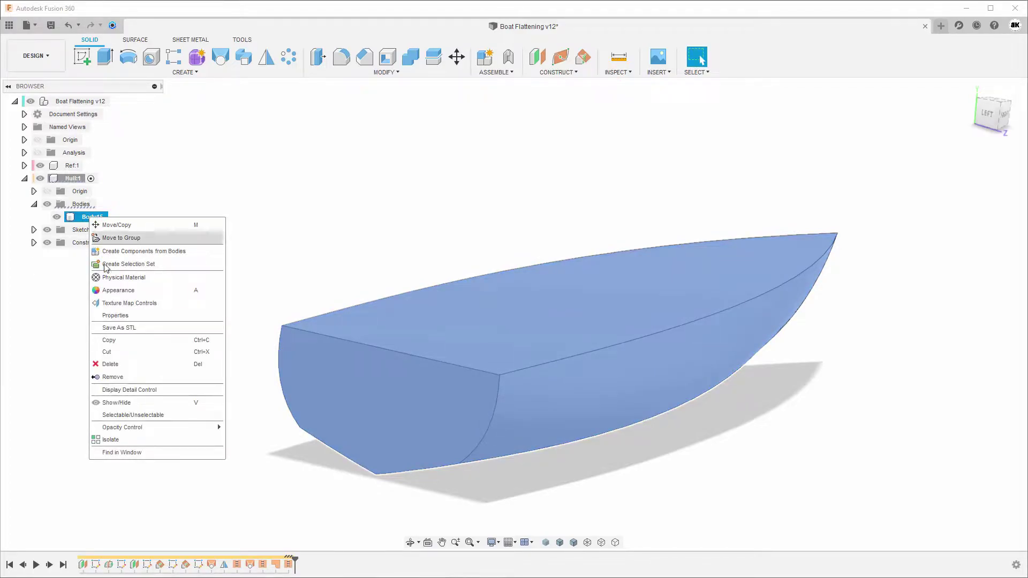
click(120, 340)
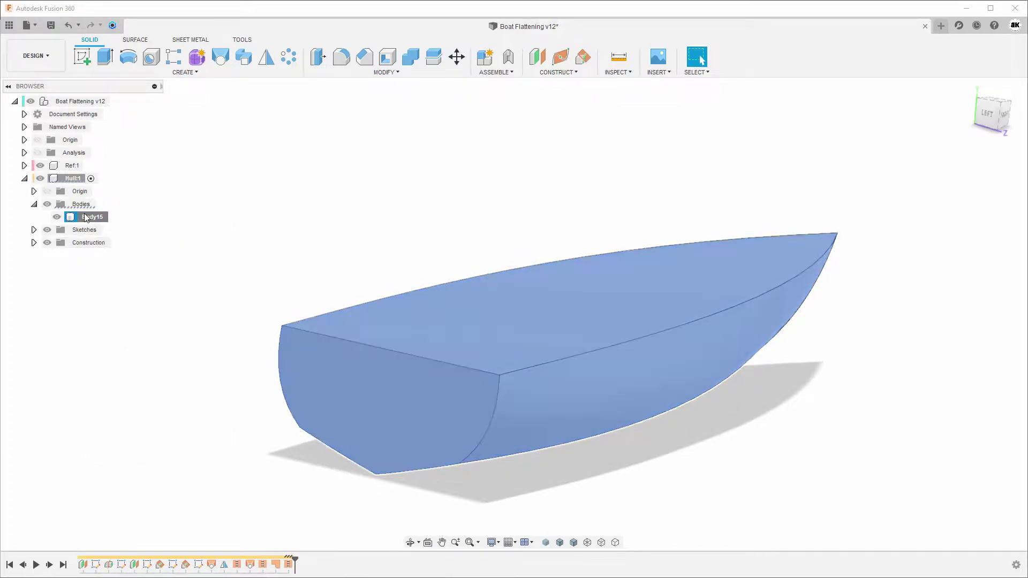
right_click(90, 217)
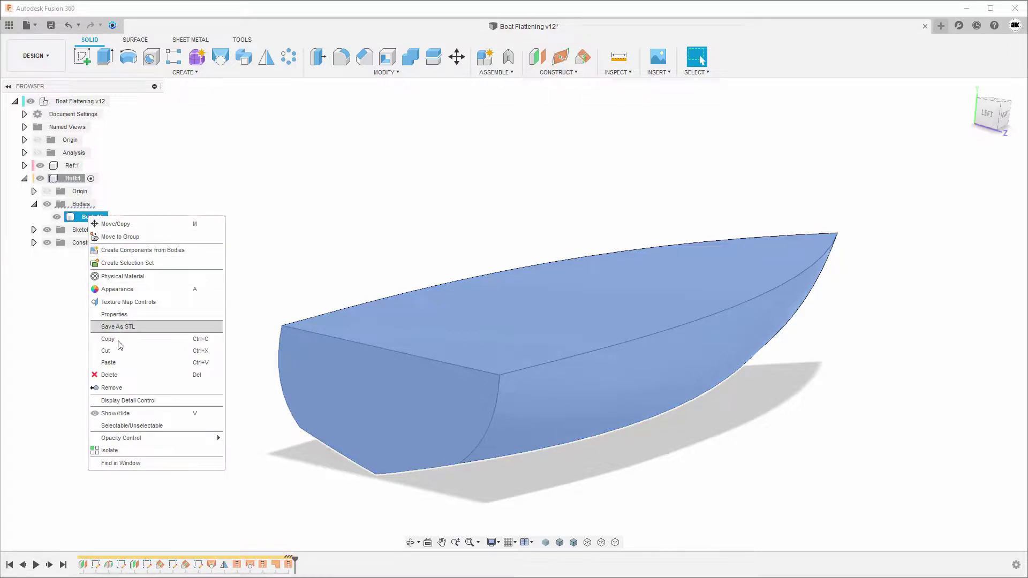
click(121, 363)
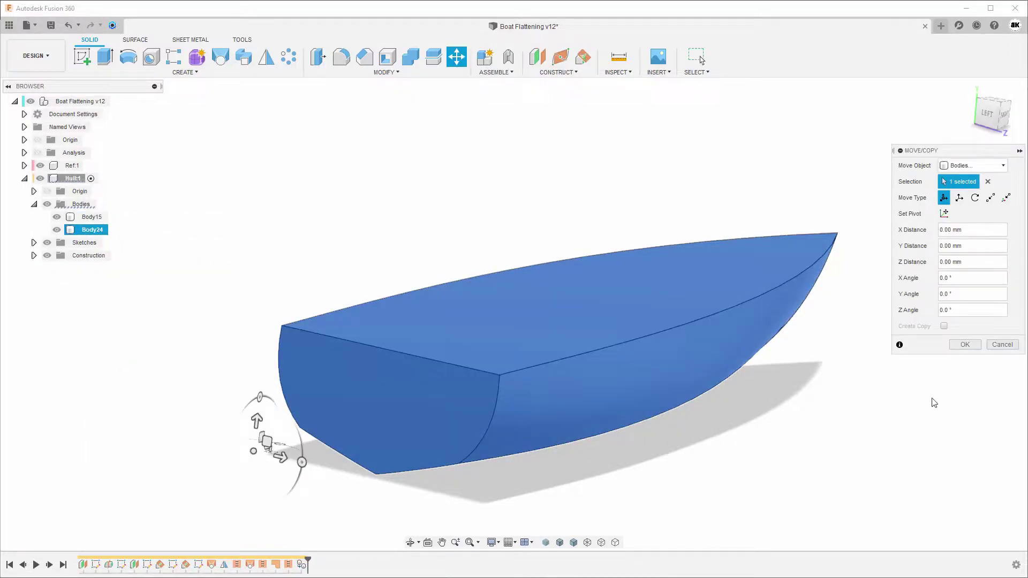
click(966, 344)
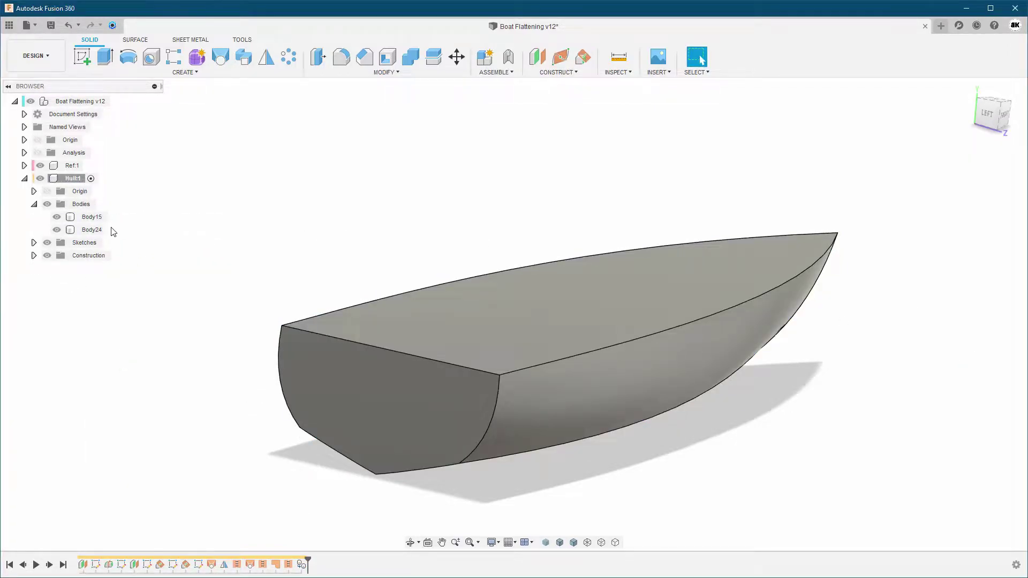
Rename the duplicated hull body as Tool.
click(97, 230)
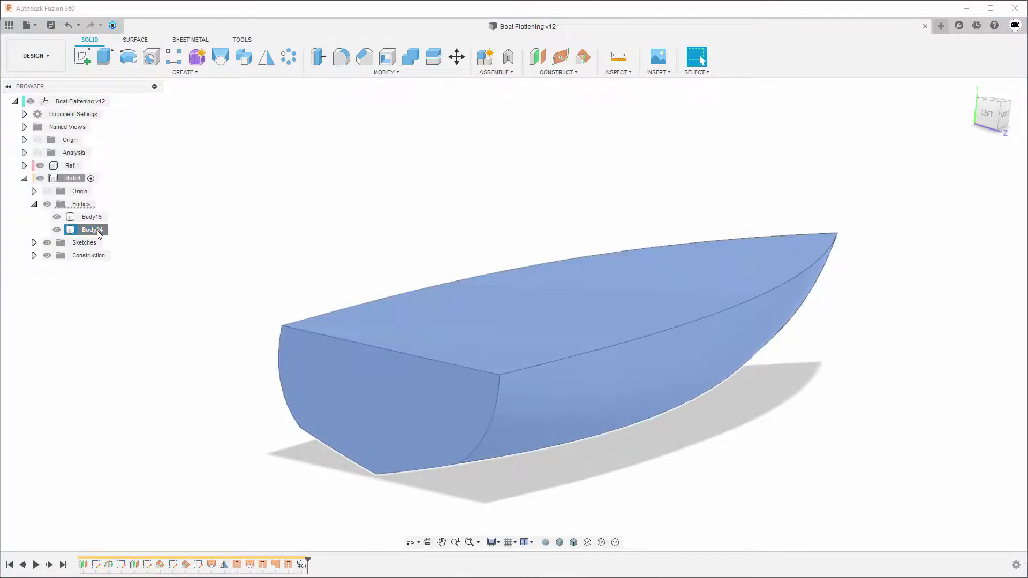
click(97, 231)
text(Tool)
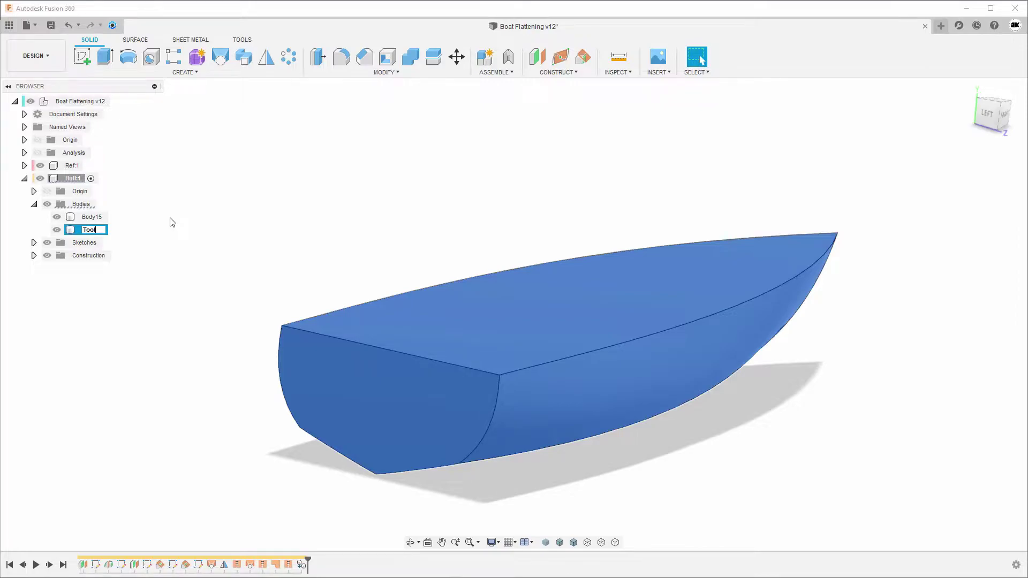
key(Return)
click(172, 222)
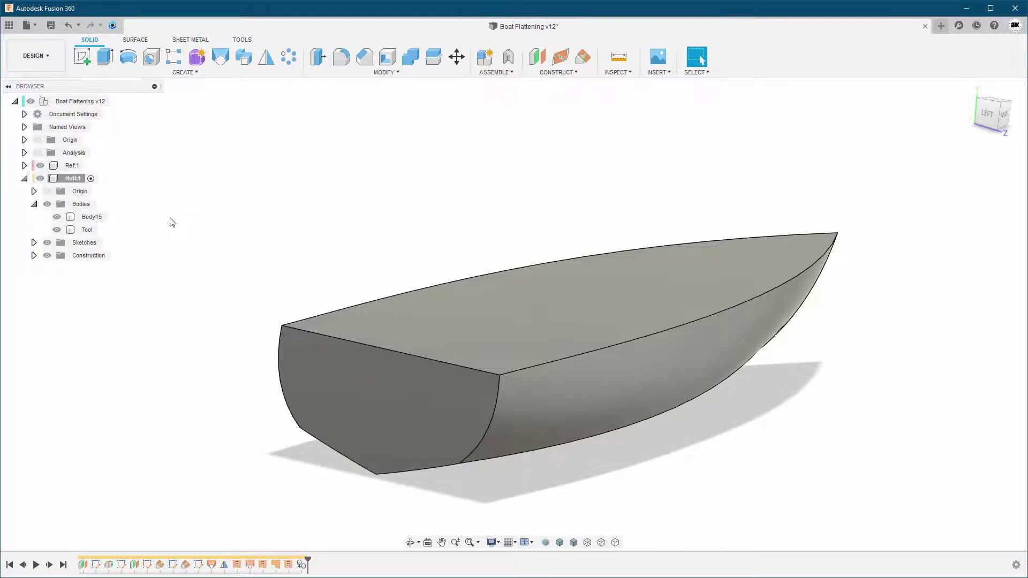
click(392, 75)
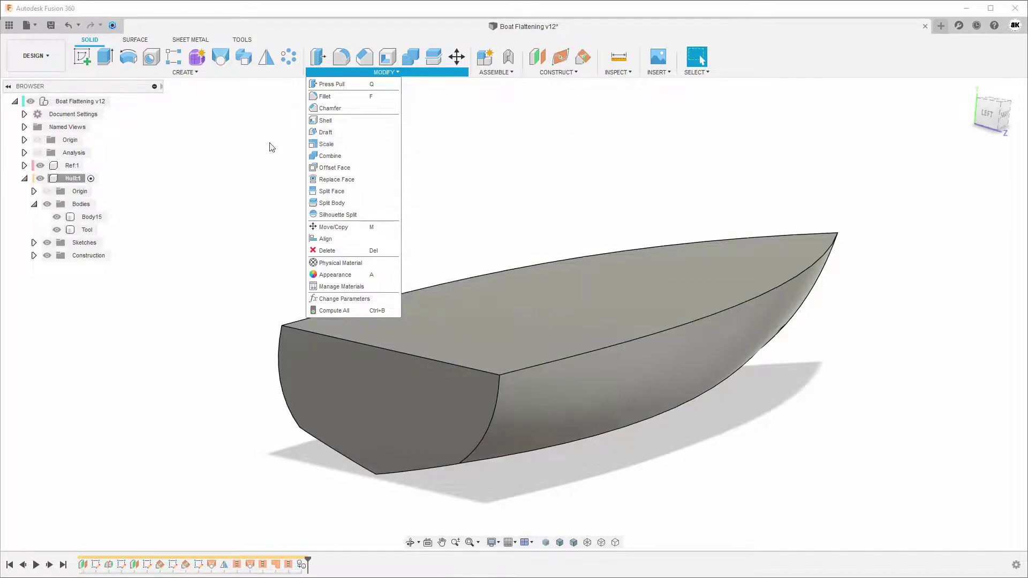
click(189, 176)
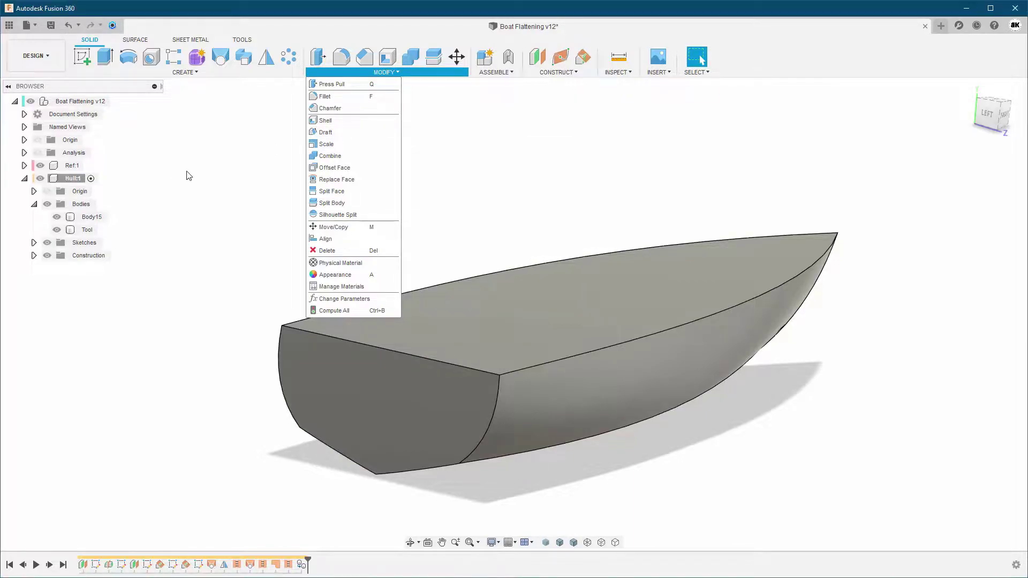
Show Sketch1 of the Hull component on the boat's top face.
click(35, 242)
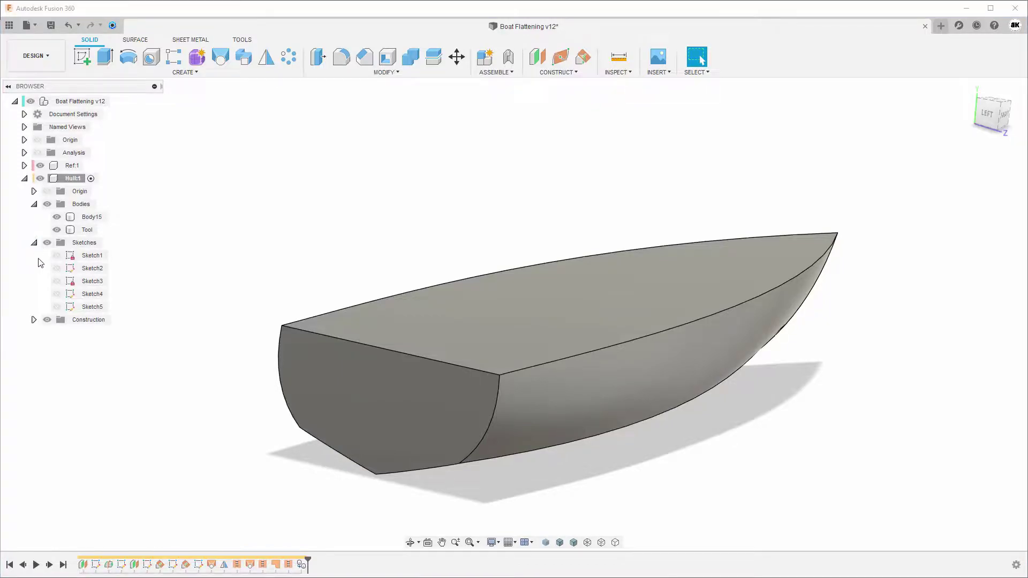
click(57, 256)
click(57, 255)
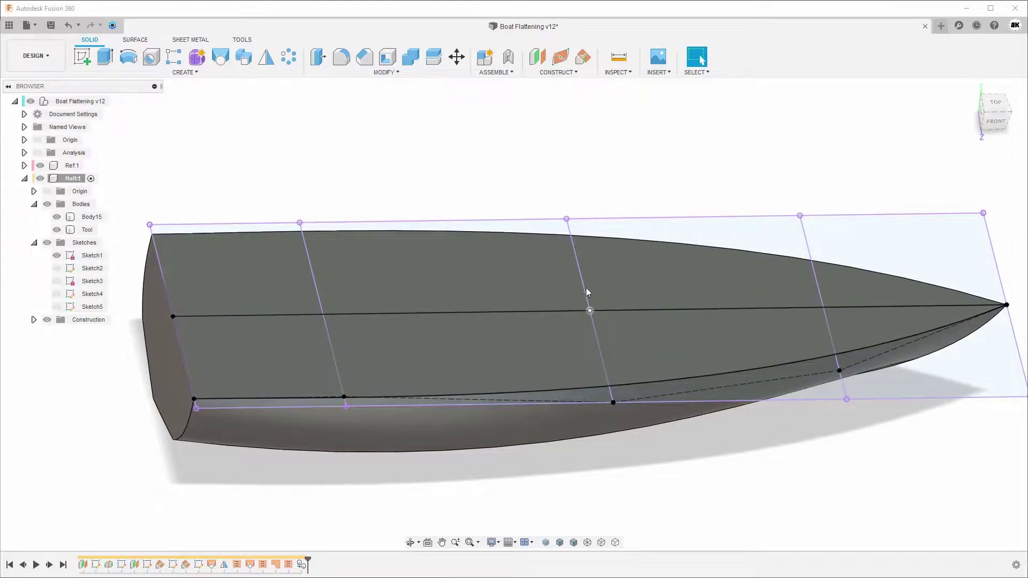
click(385, 72)
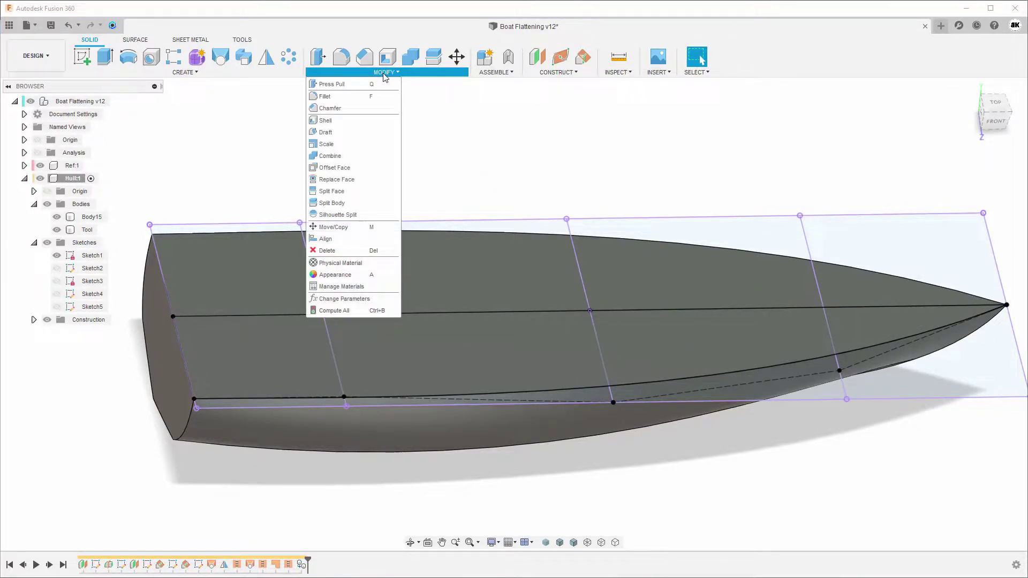
click(348, 145)
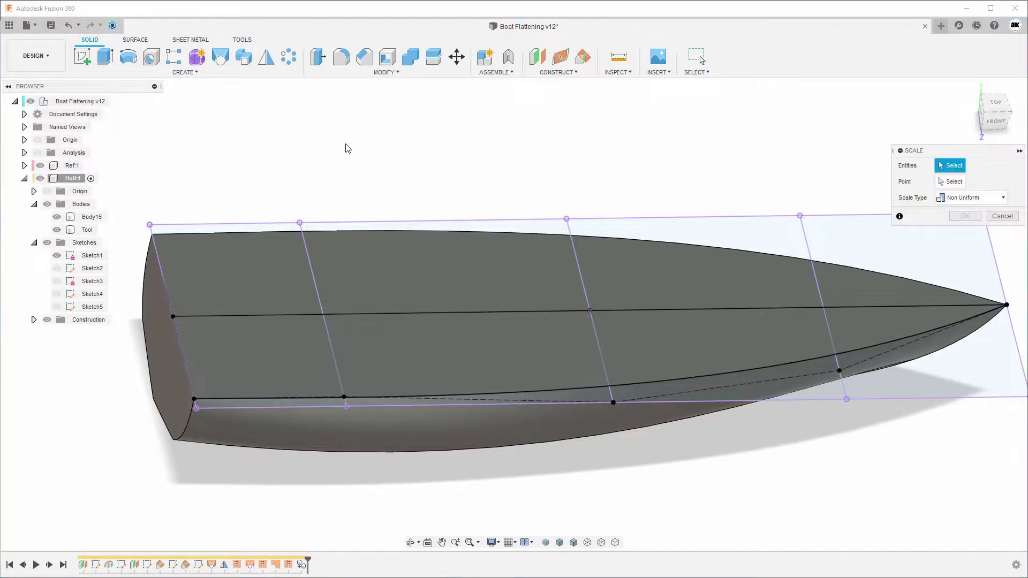
click(87, 230)
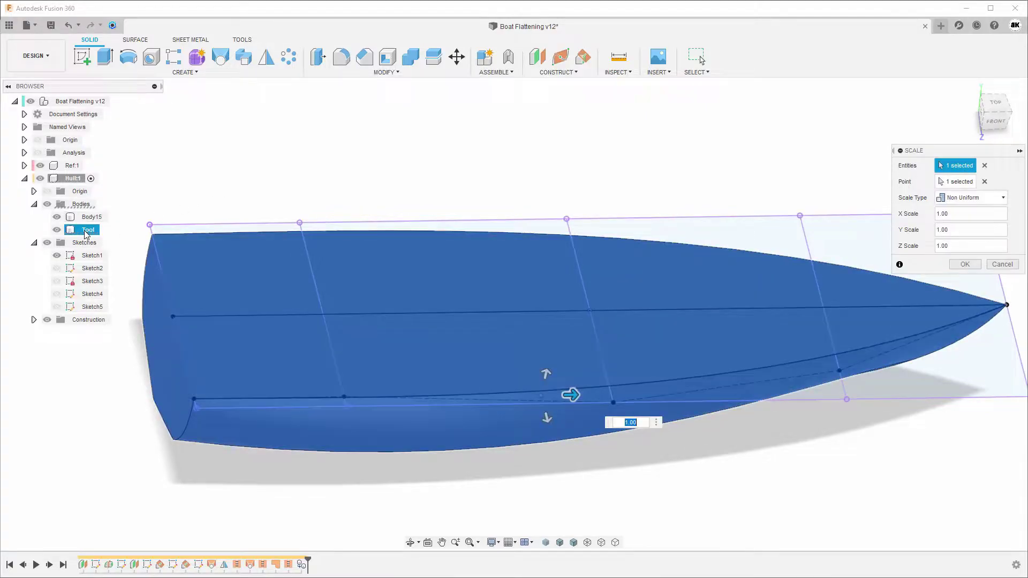
click(57, 217)
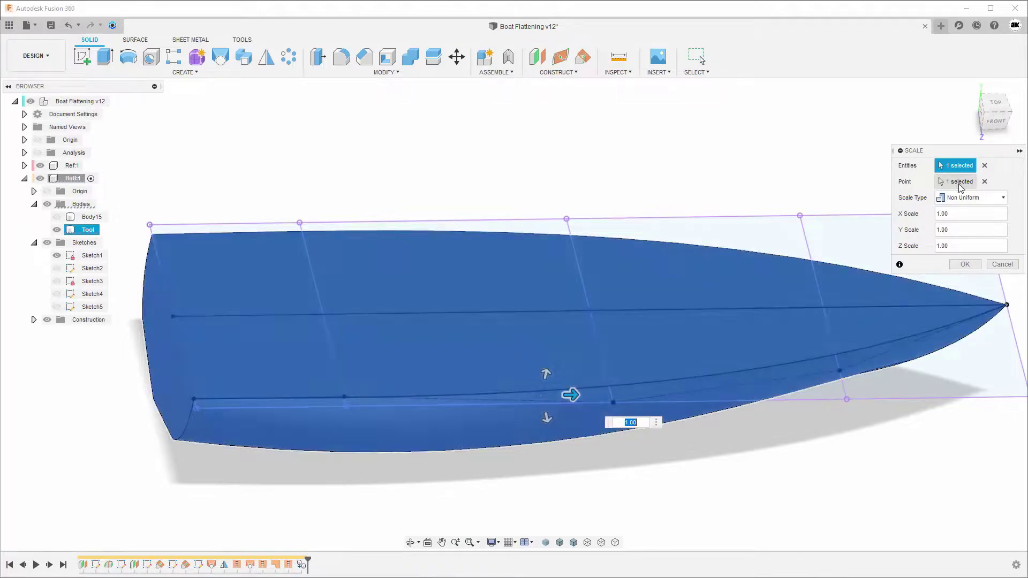
click(983, 183)
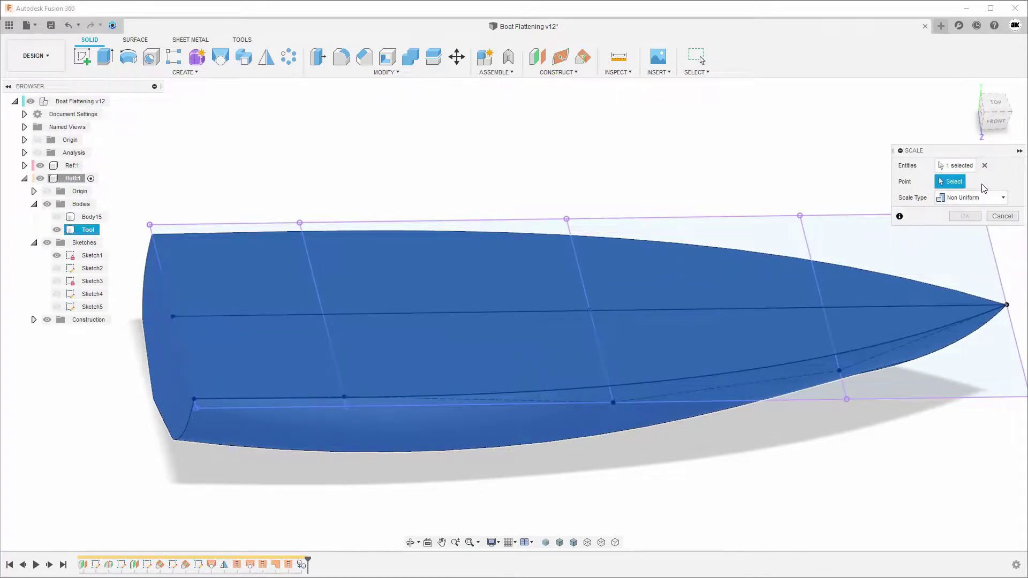
click(589, 311)
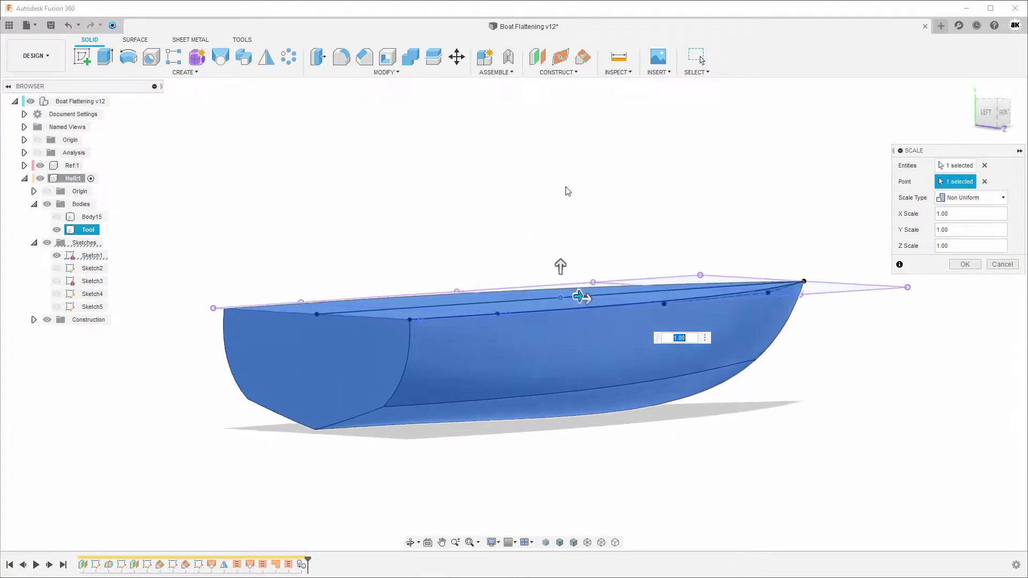
shift+middle_drag(589, 204, 541, 243)
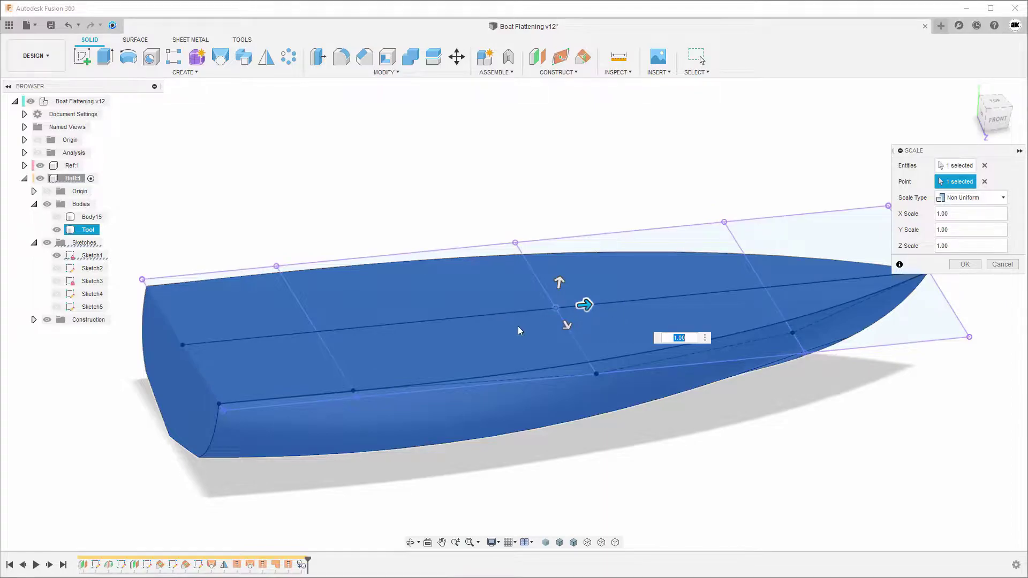
shift+middle_drag(519, 330, 554, 248)
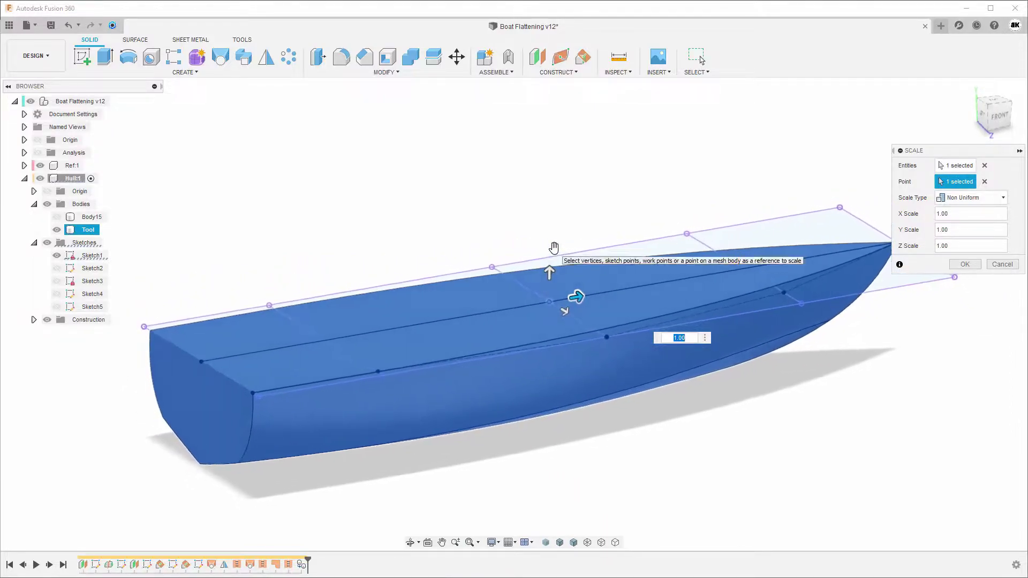
scroll(507, 223, down, 2)
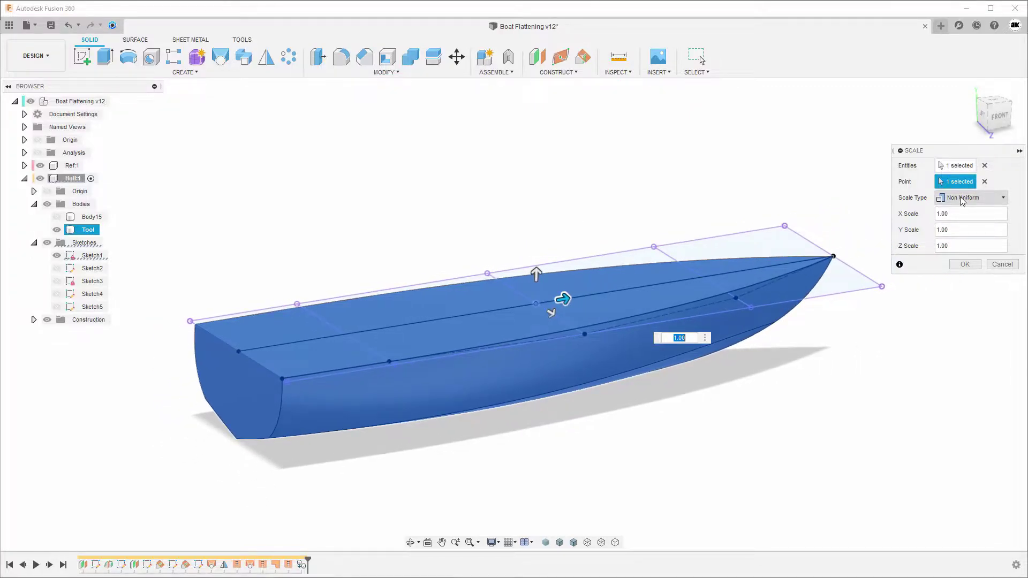
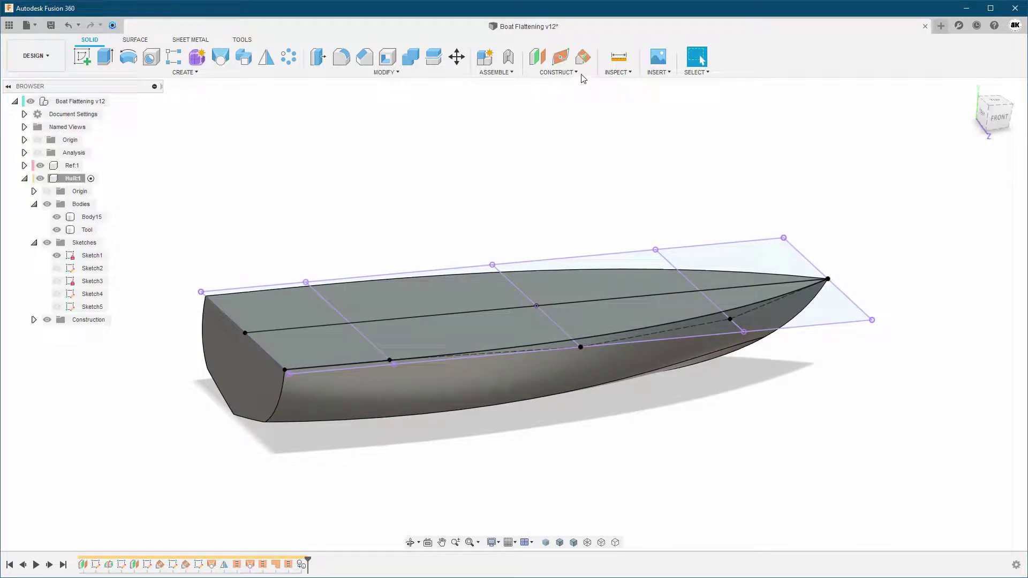
Create a construction plane at 90° through Sketch1's middle cross line, and hide Sketch1.
click(584, 58)
click(511, 287)
text(90)
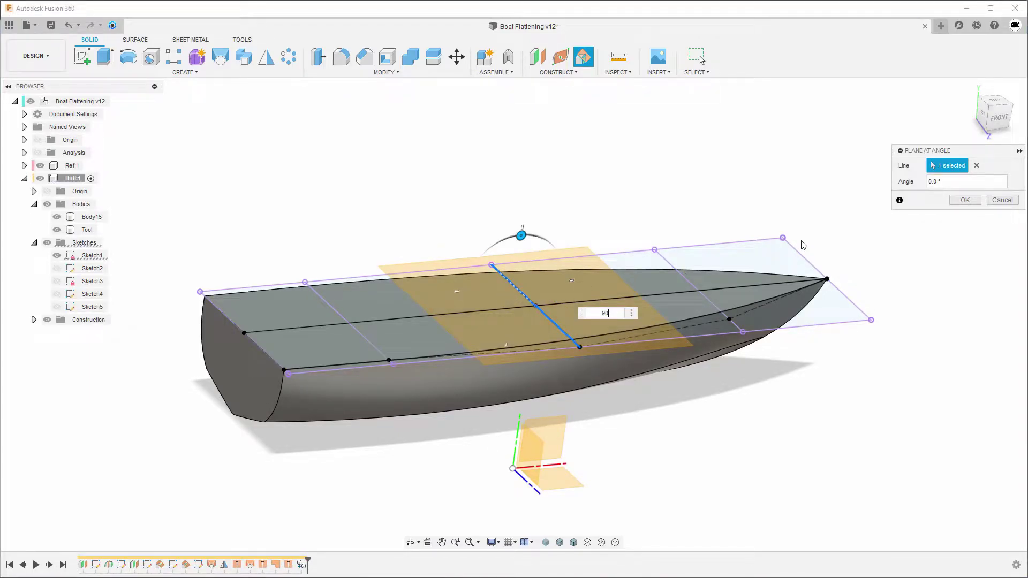
click(965, 200)
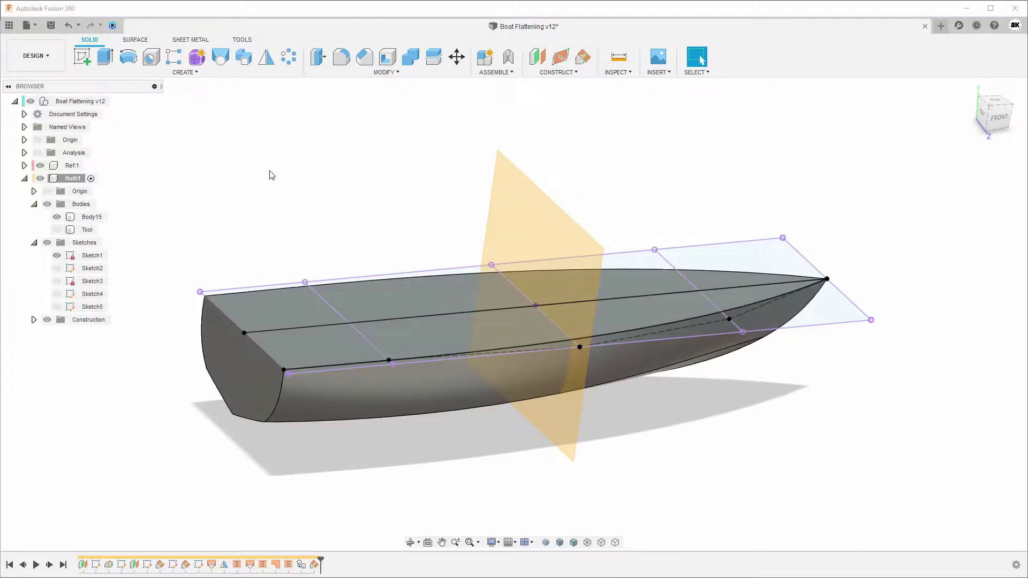
click(58, 257)
click(58, 256)
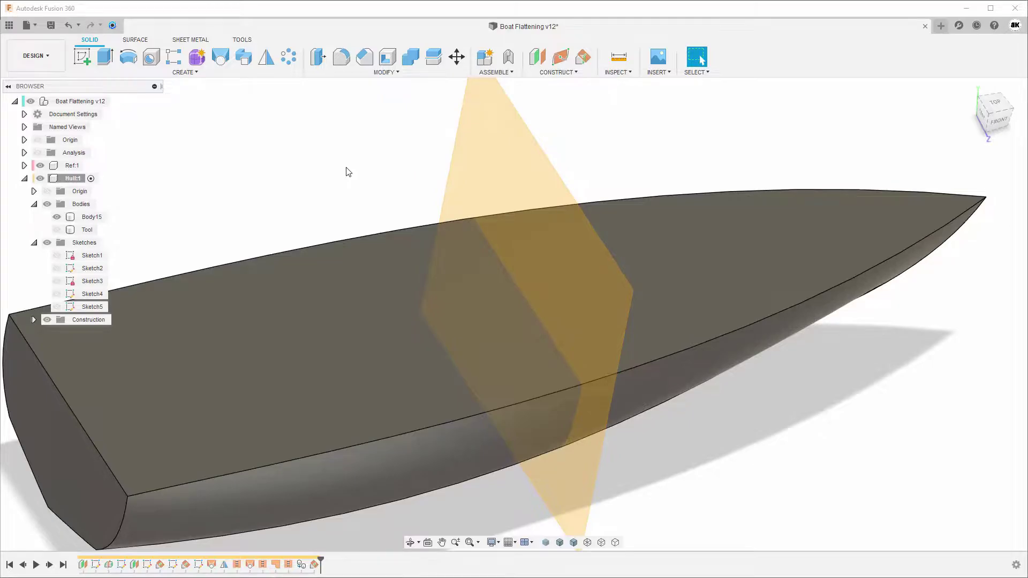
Split the top face of Body15 with the upright midship plane, and hide that plane.
click(385, 75)
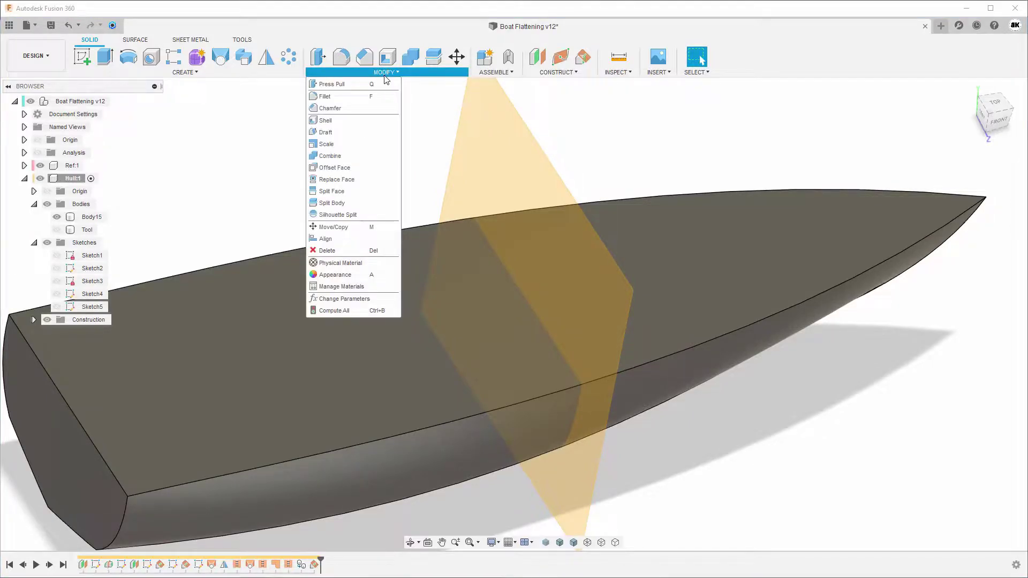
click(341, 192)
click(389, 288)
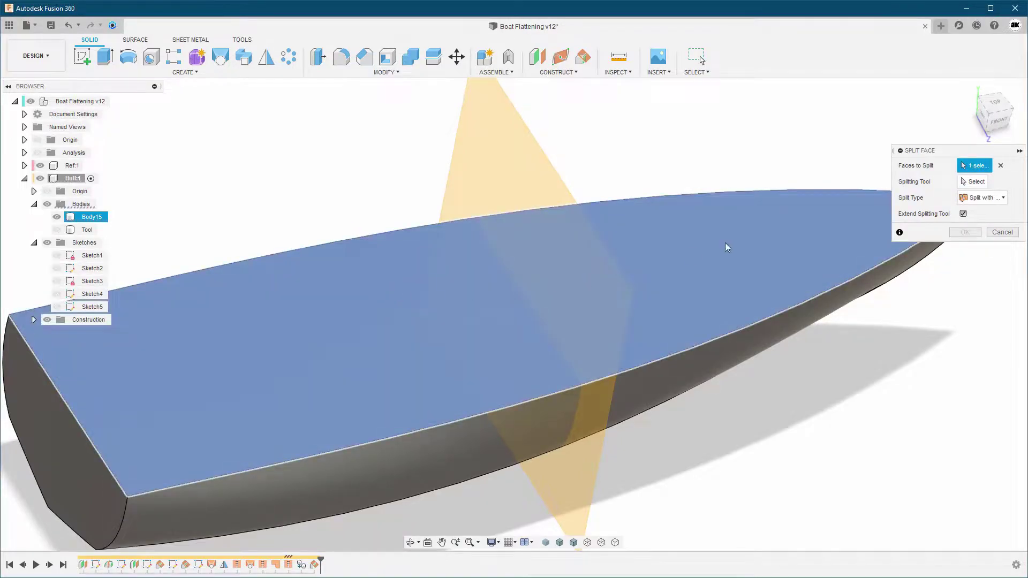
click(470, 150)
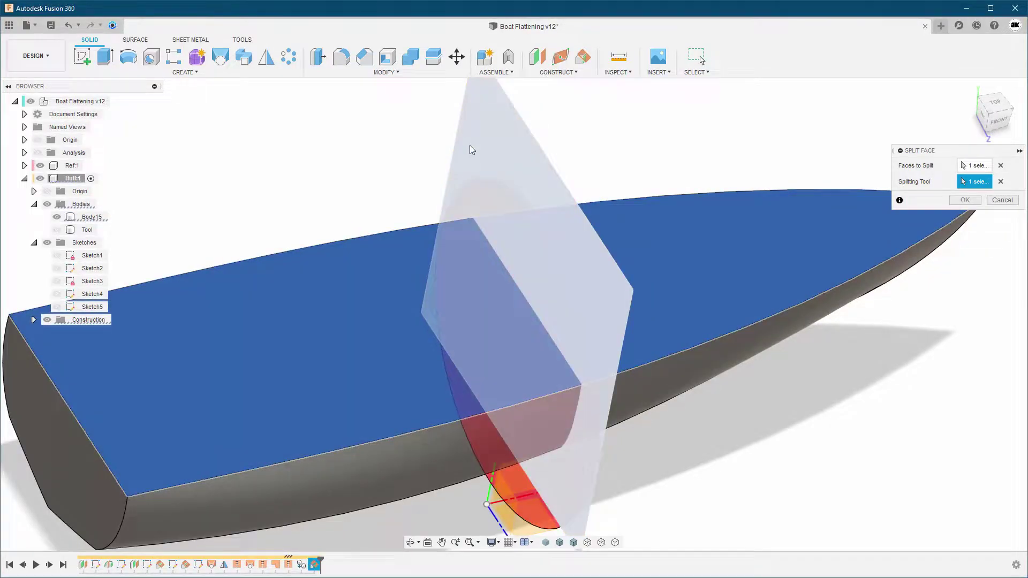
scroll(470, 150, down, 3)
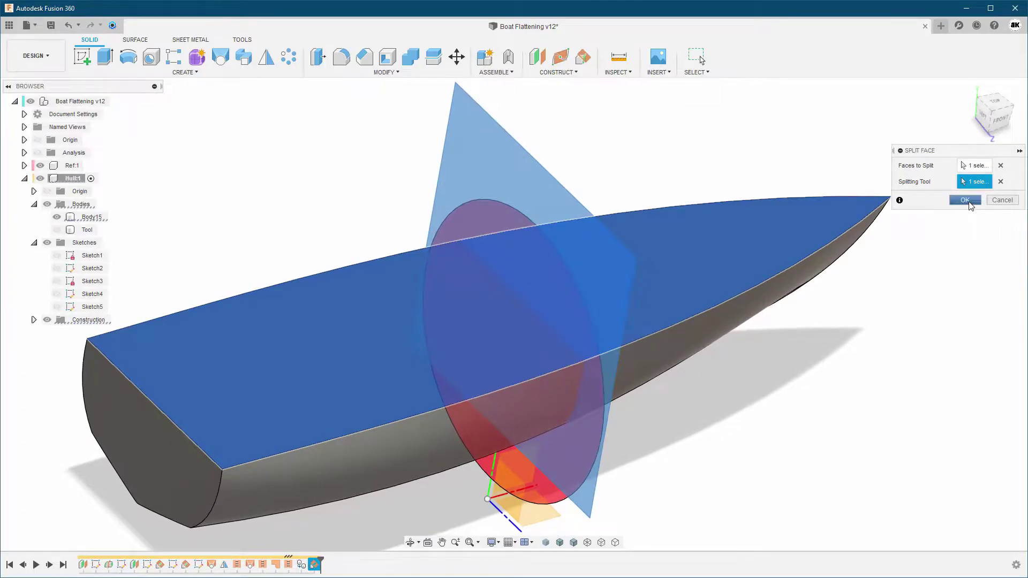
click(965, 200)
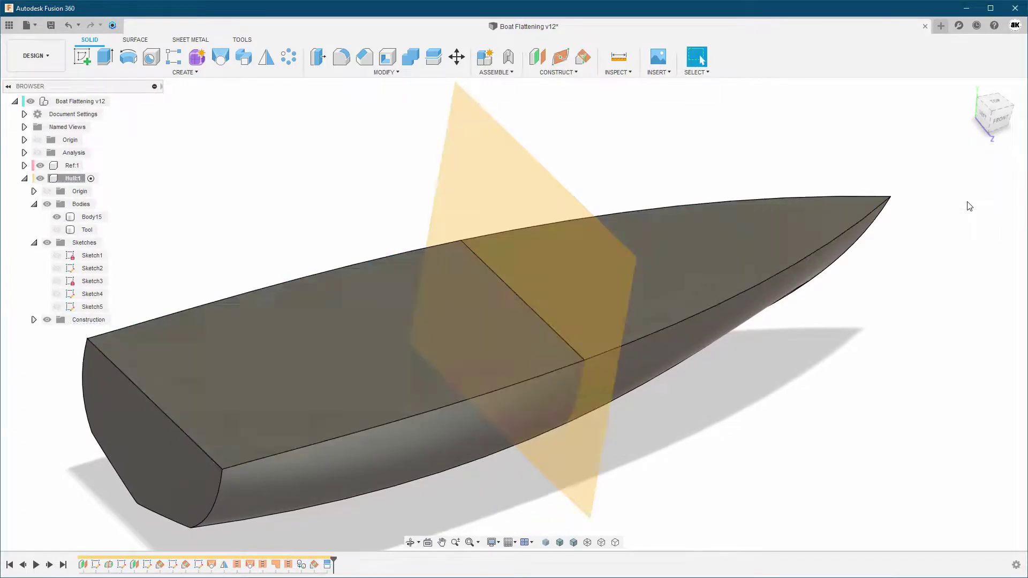
click(470, 165)
key(v)
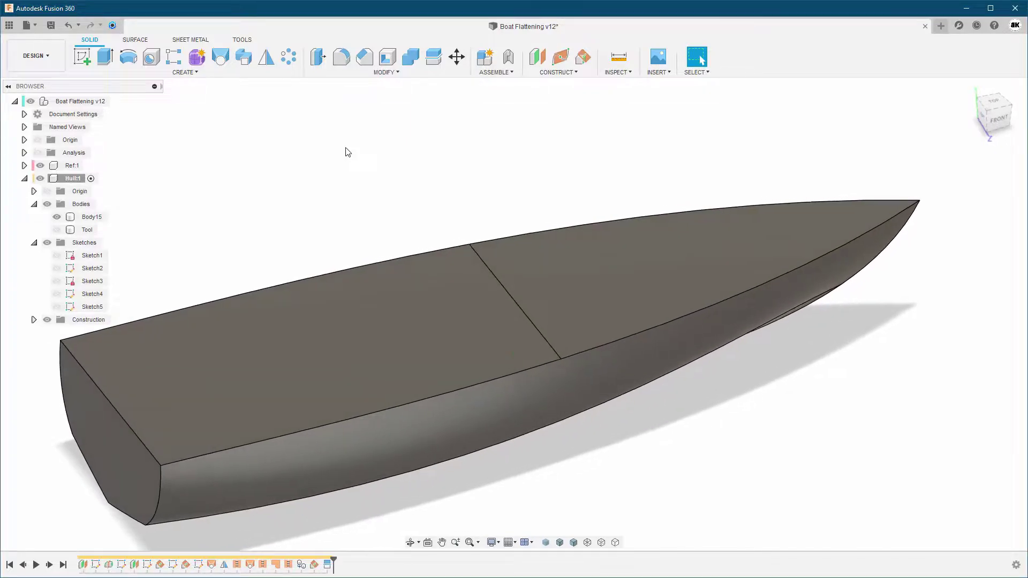
Measure the length of the midship split edge on the hull's top face and switch to the percentagecalculator.net page.
click(618, 56)
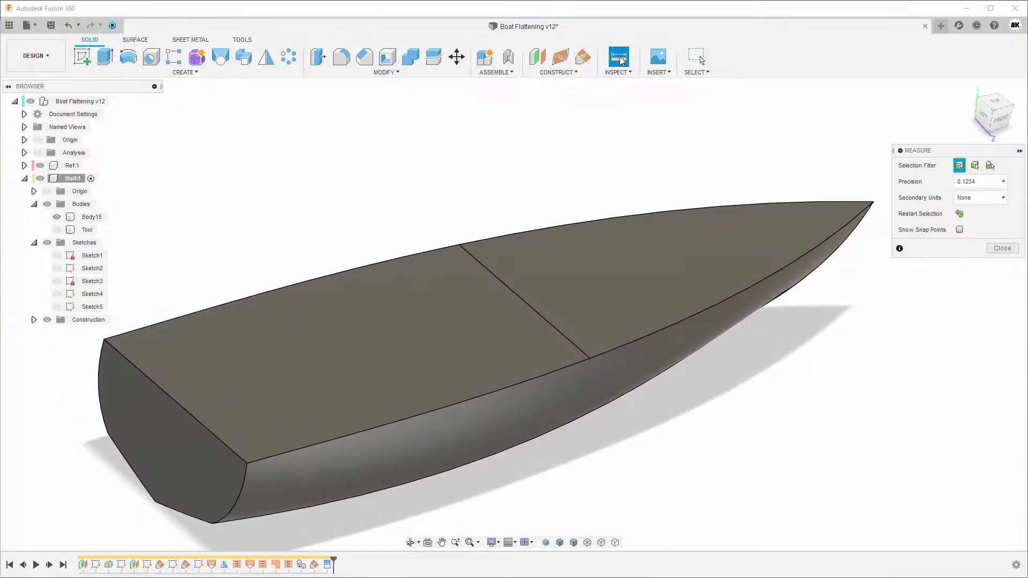
click(524, 303)
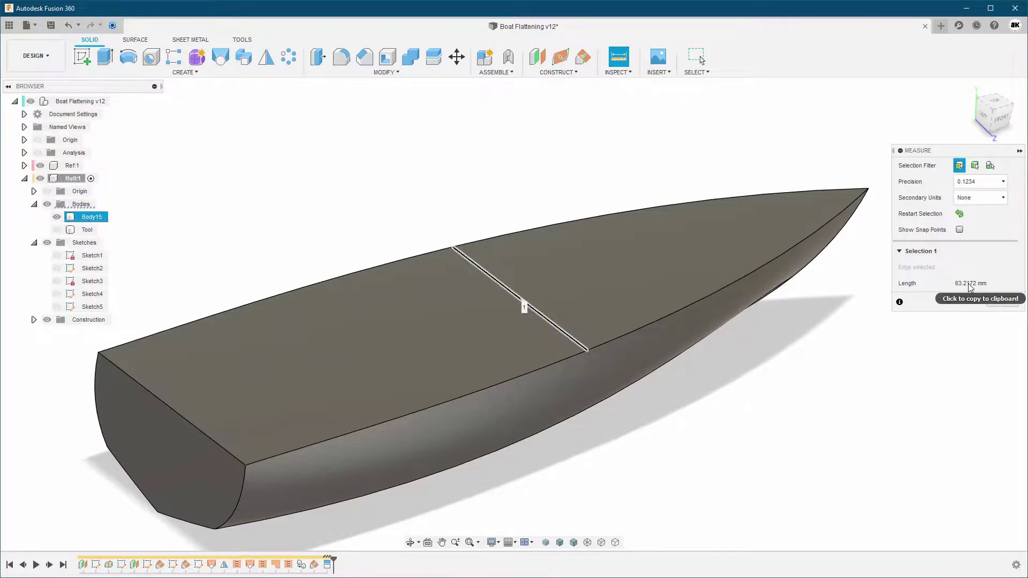
key(alt+Tab)
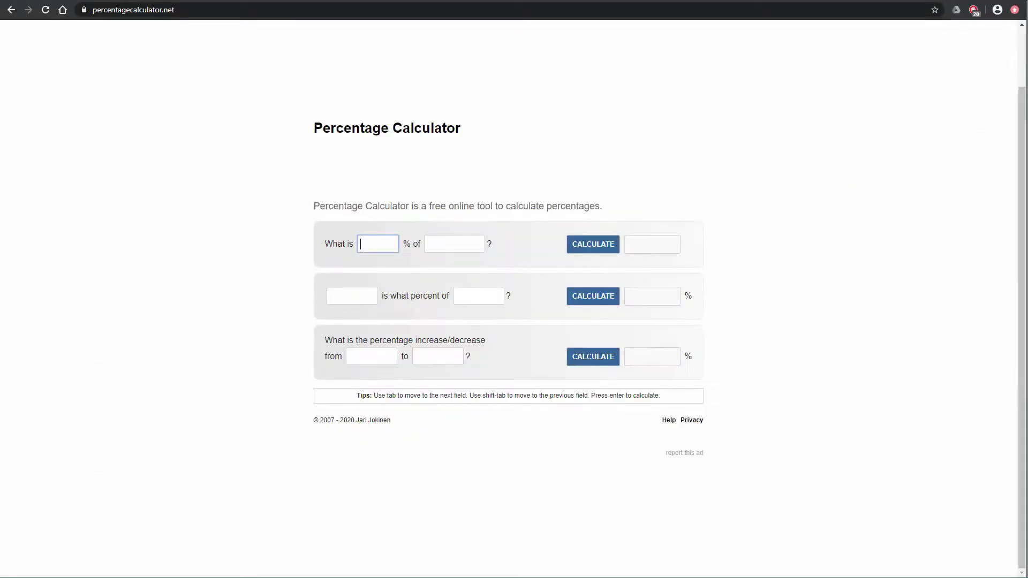
Enter 63.2172 without its unit as the starting value of the percentage increase/decrease calculation.
click(383, 358)
text(3.2172 mm)
key(BackSpace)
key(BackSpace)
key(BackSpace)
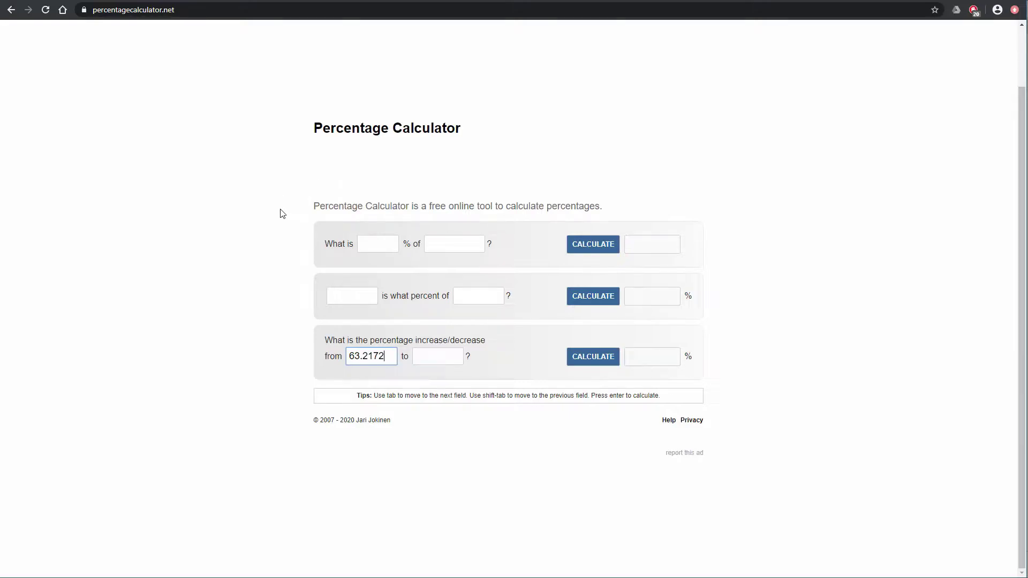
Calculate the percentage change from 63.2172 to 61.2172, and close the edge measurement back in Fusion 360.
drag(385, 355, 346, 359)
key(ctrl+c)
click(433, 362)
key(ctrl+v)
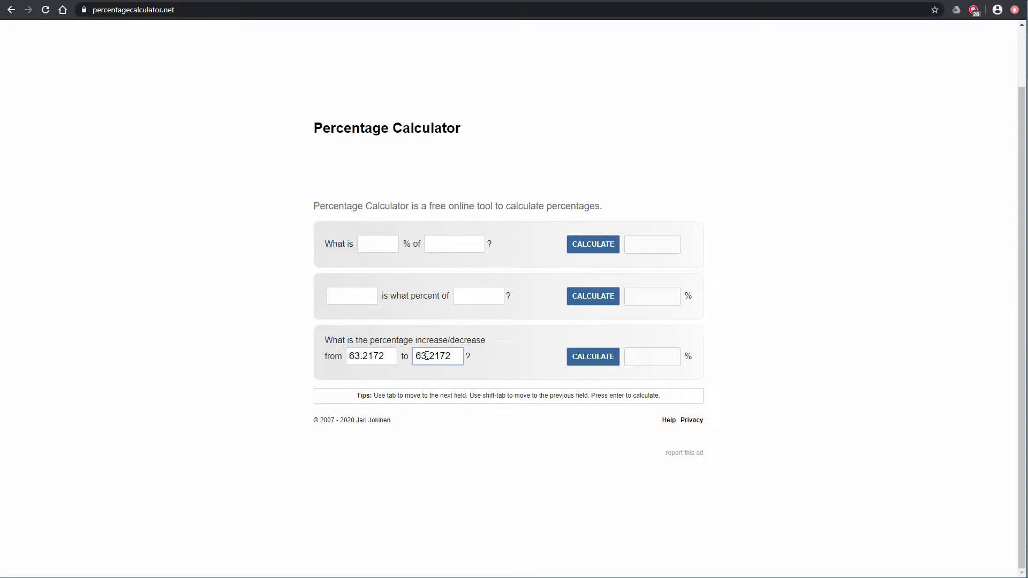
drag(426, 355, 422, 355)
text(1)
click(589, 357)
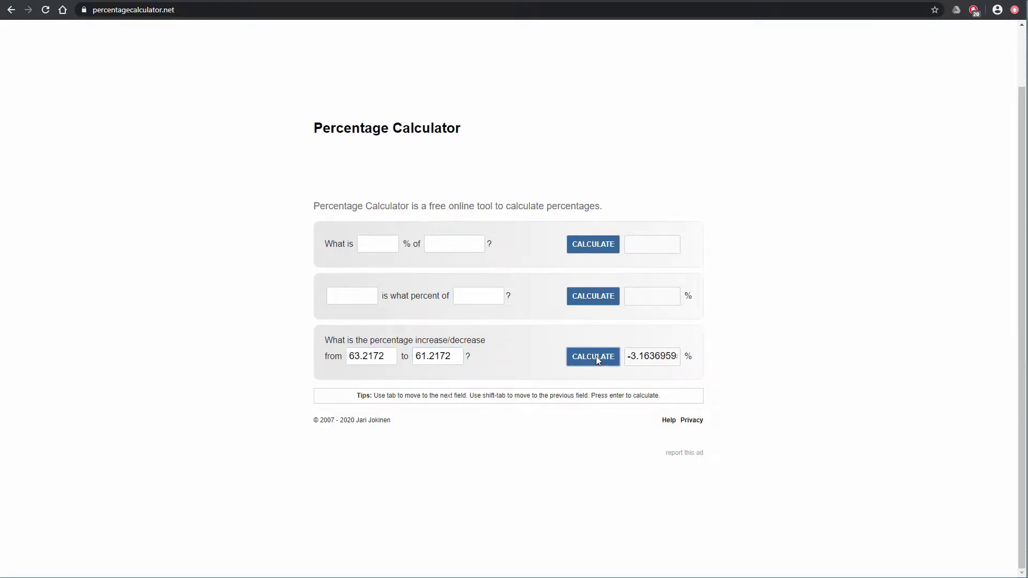
drag(629, 356, 684, 359)
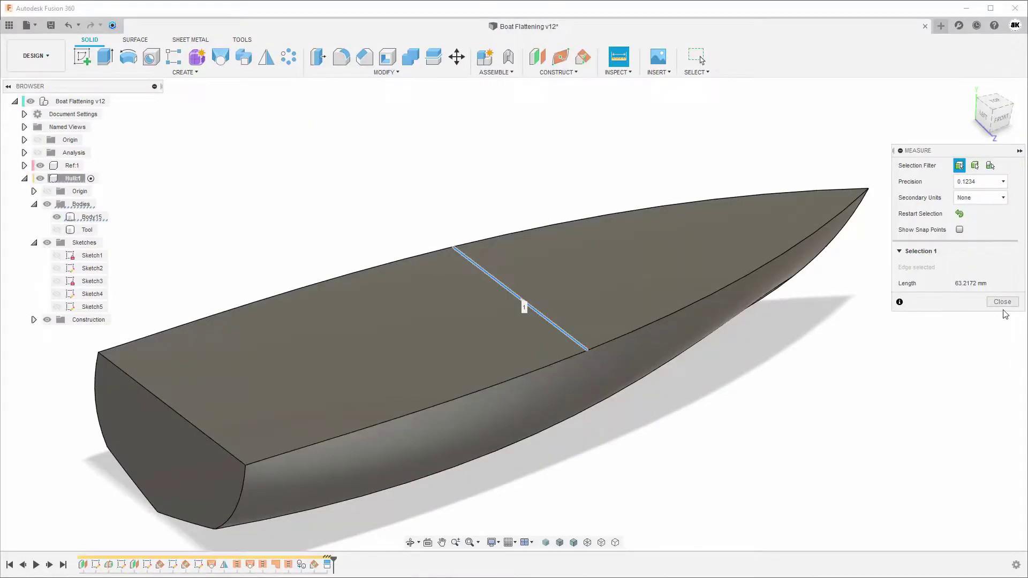
click(1003, 304)
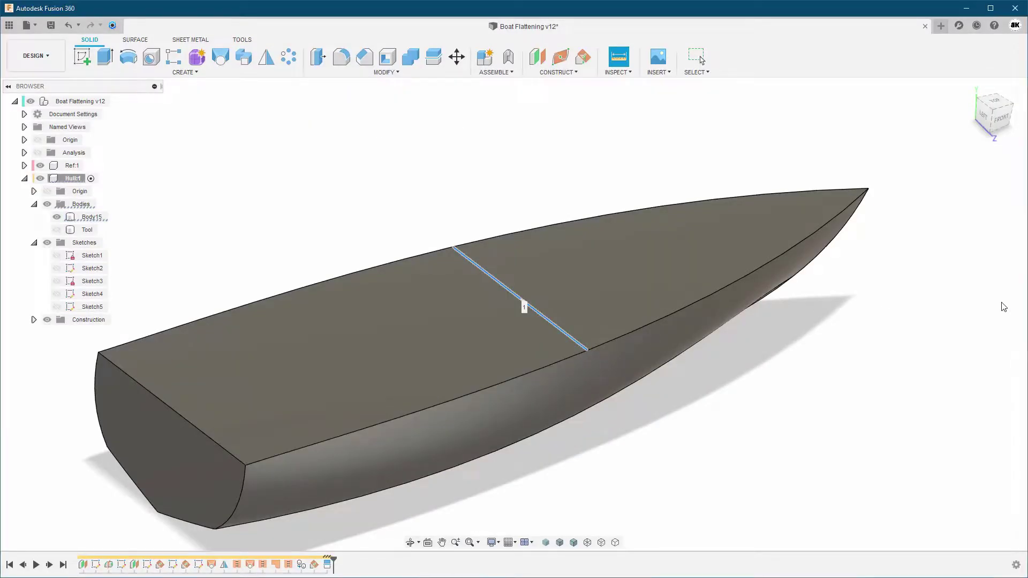
click(386, 72)
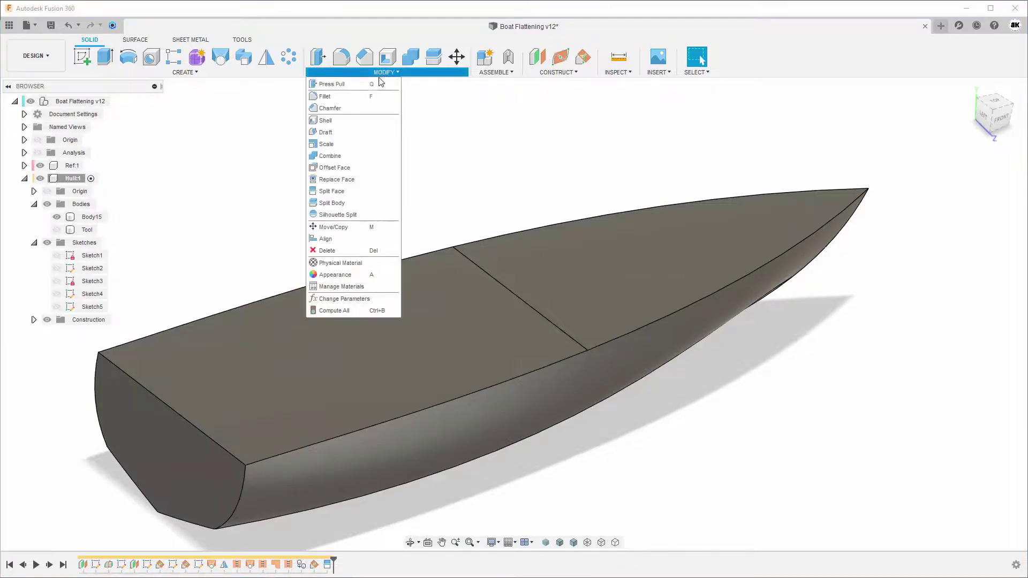
click(341, 144)
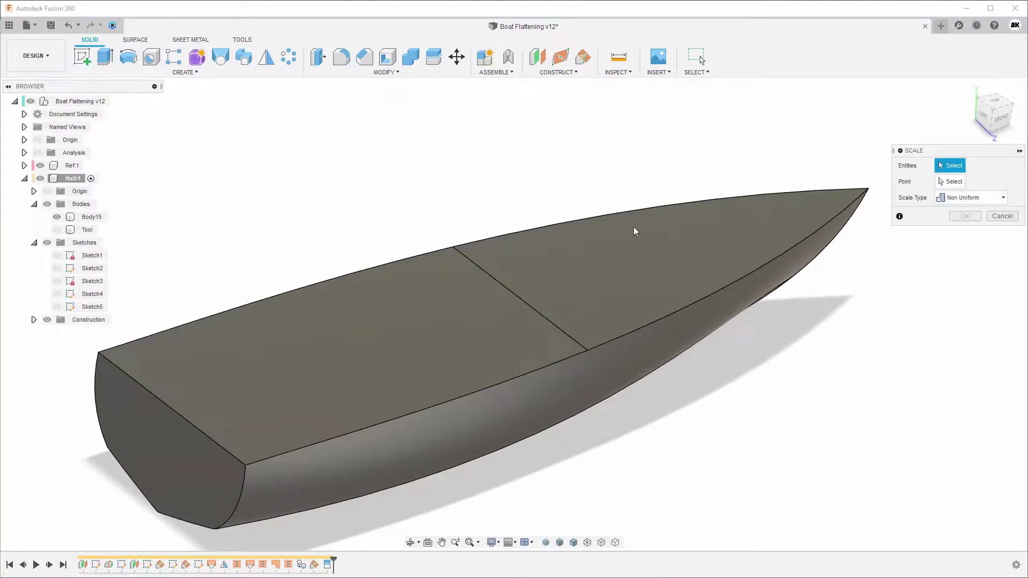
click(390, 321)
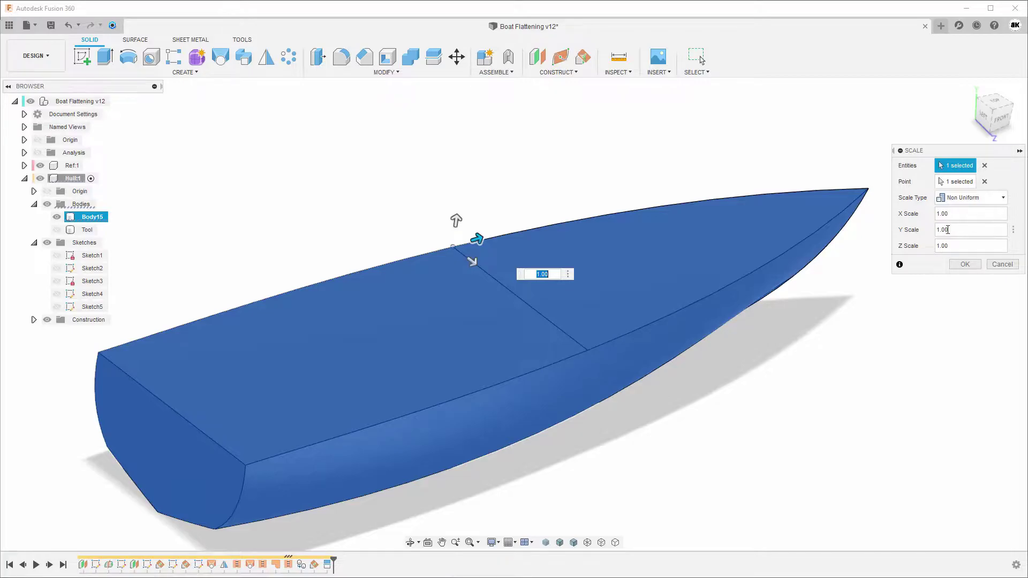
click(1002, 264)
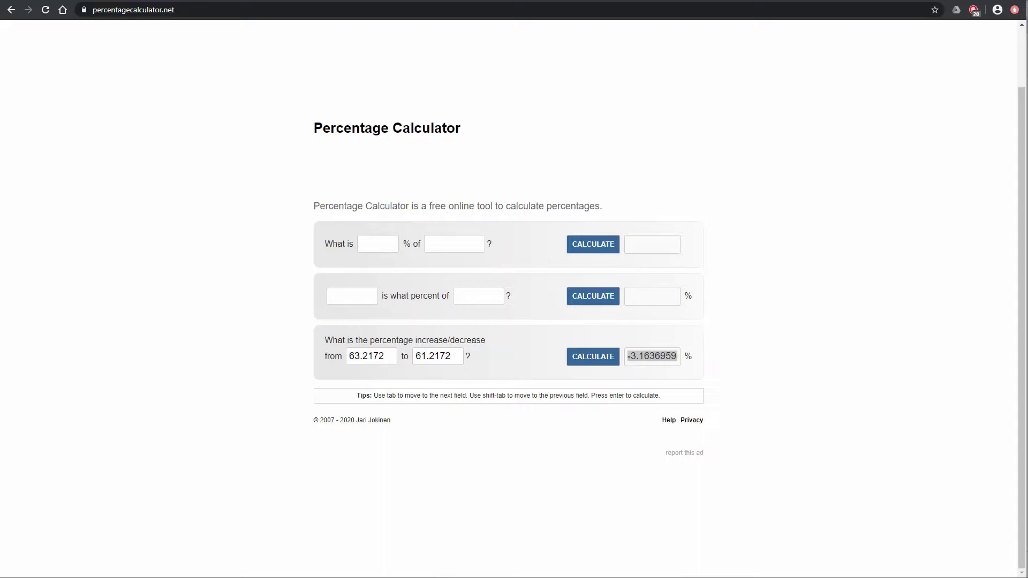
Subtract 3.1636 from 100 in the desktop Calculator to get the scaling percentage, and move the calculator out of the way.
drag(0, 147, 122, 163)
click(44, 415)
click(120, 438)
click(120, 438)
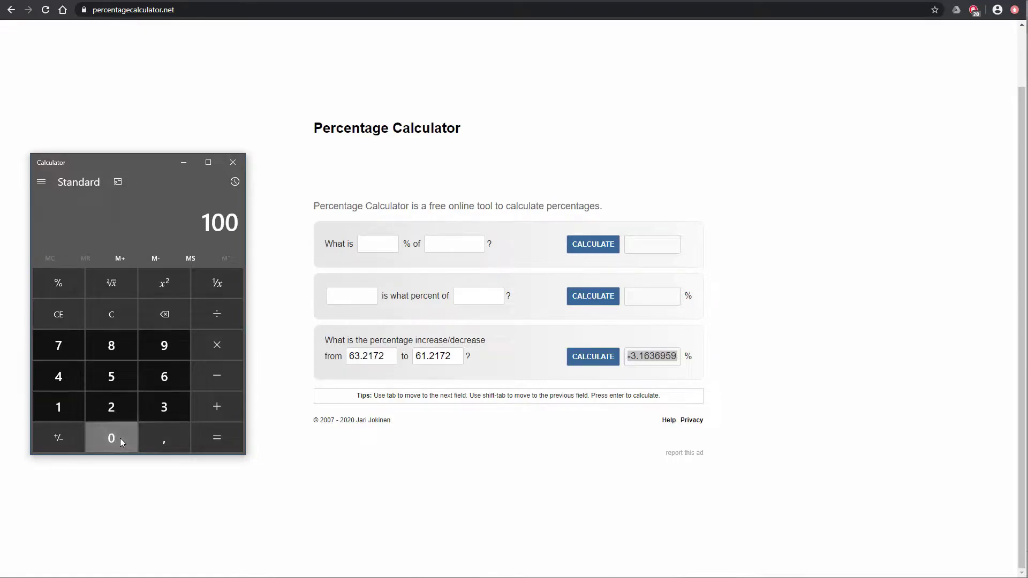
click(217, 378)
click(165, 413)
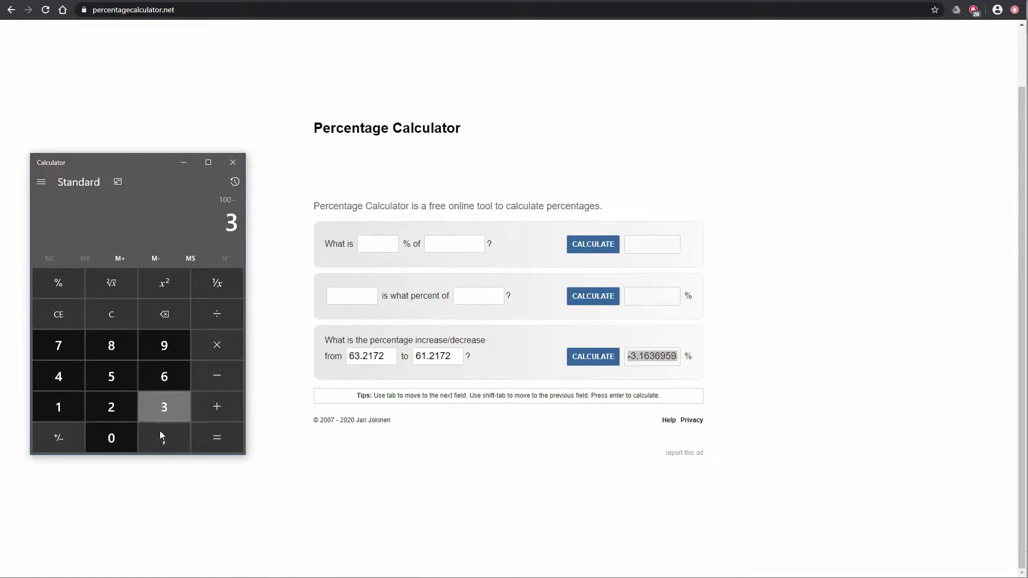
click(159, 440)
click(57, 412)
click(165, 381)
click(164, 409)
click(165, 387)
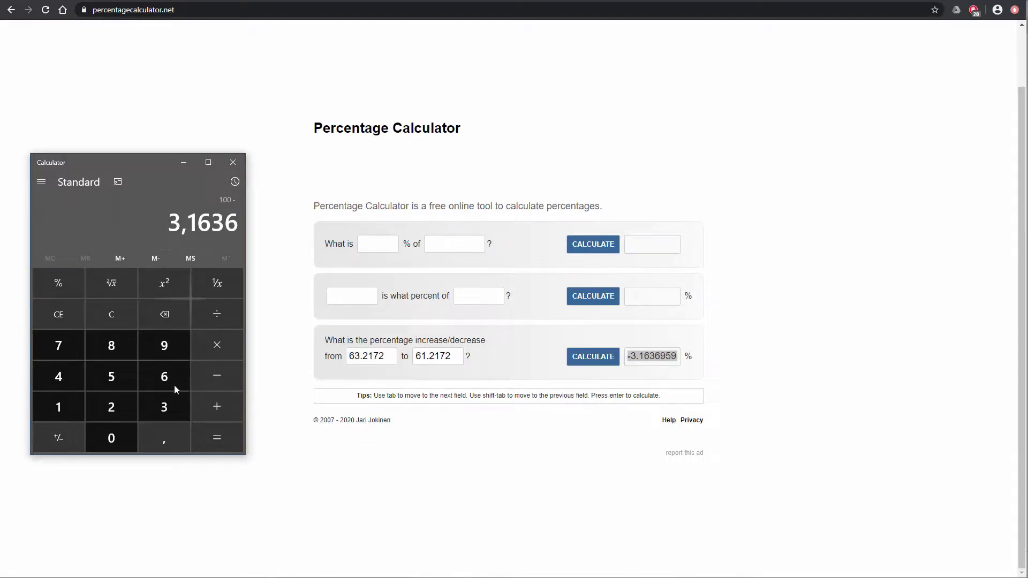
click(214, 444)
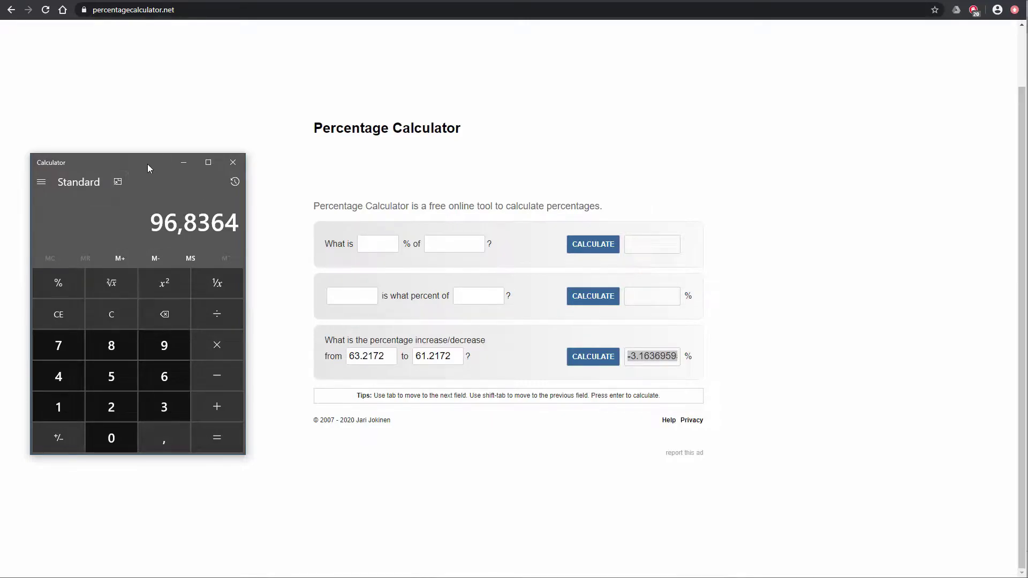
drag(147, 167, 0, 172)
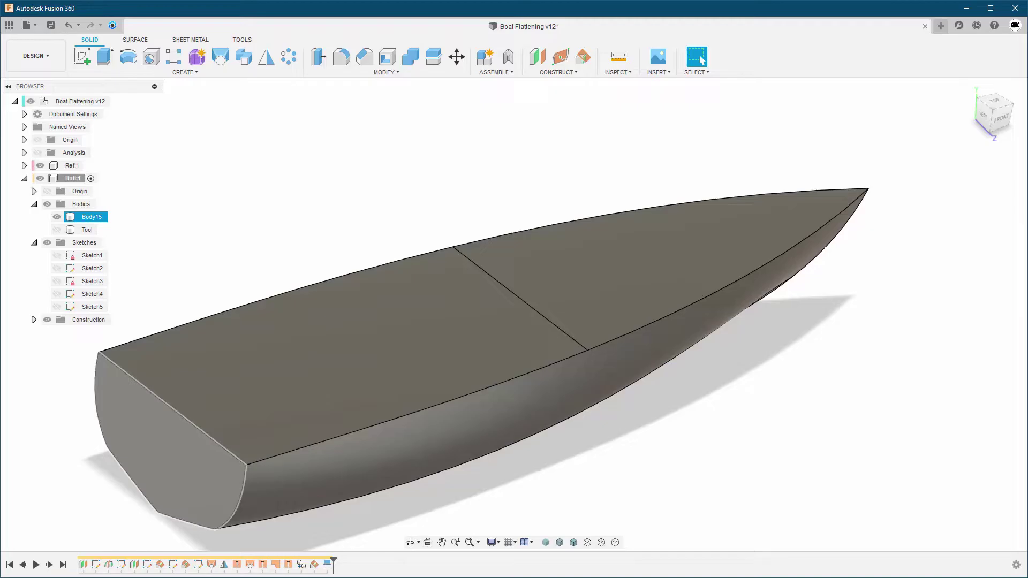
Return to Fusion 360, hide Body15 and show the Tool body.
click(296, 154)
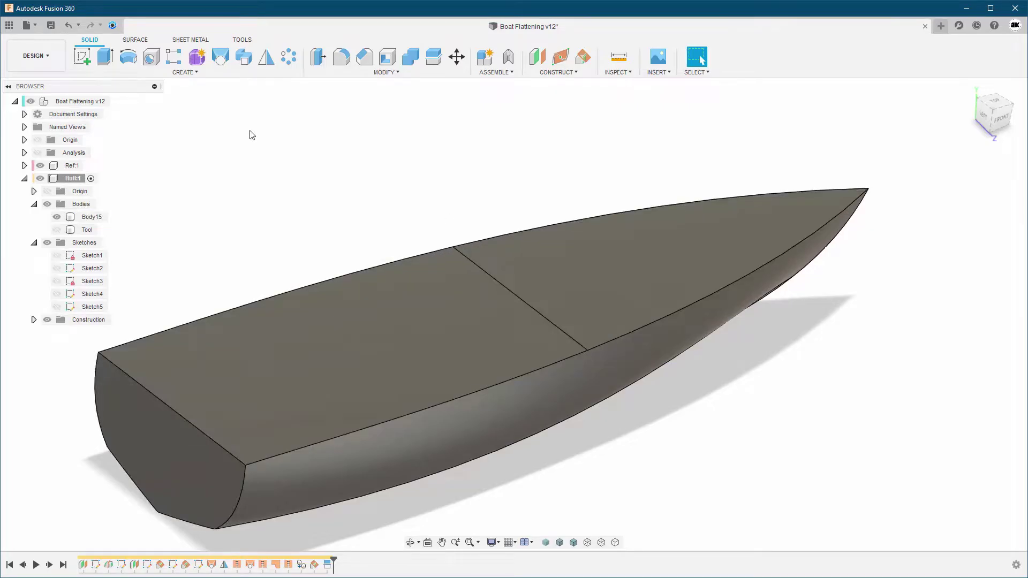
click(57, 217)
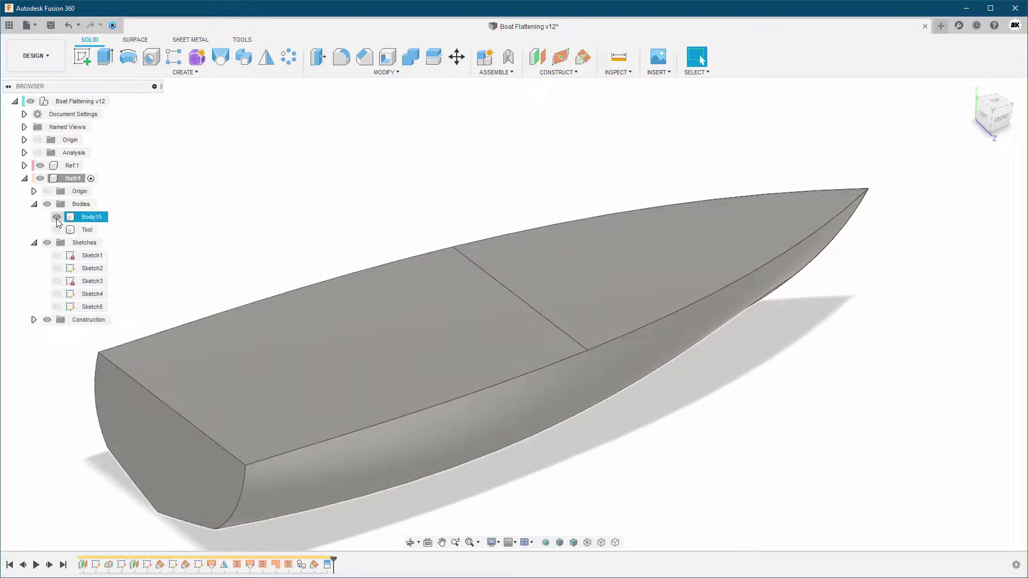
click(57, 229)
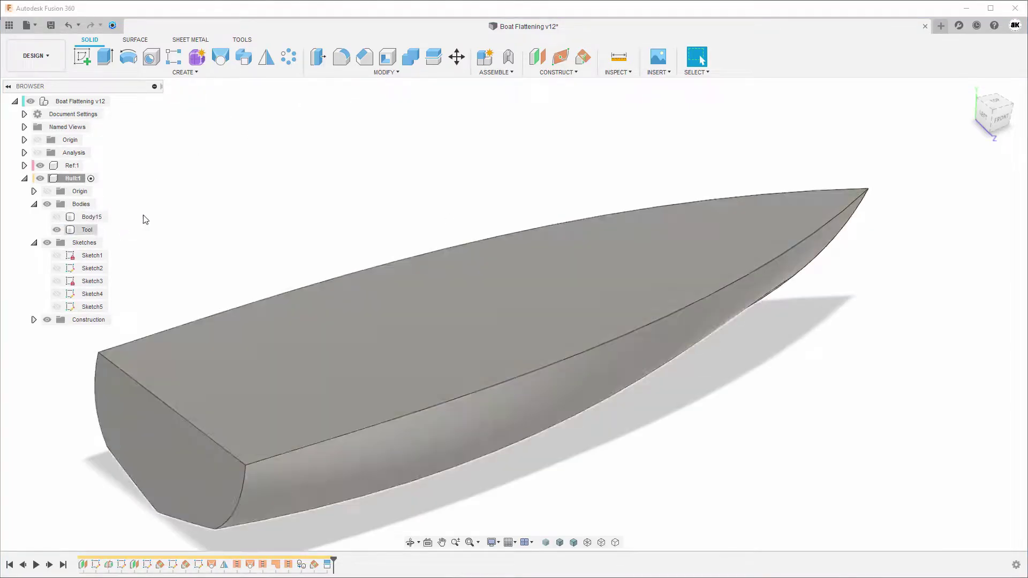
Start a non-uniform Scale of the Tool body, with Sketch1 shown and its midship centre point as the scale point.
click(381, 73)
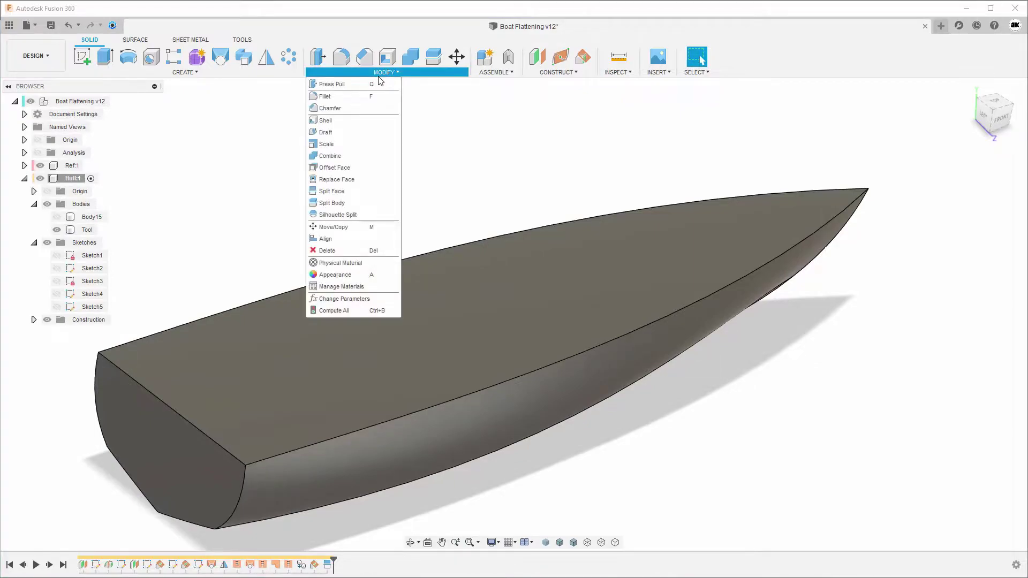
click(331, 148)
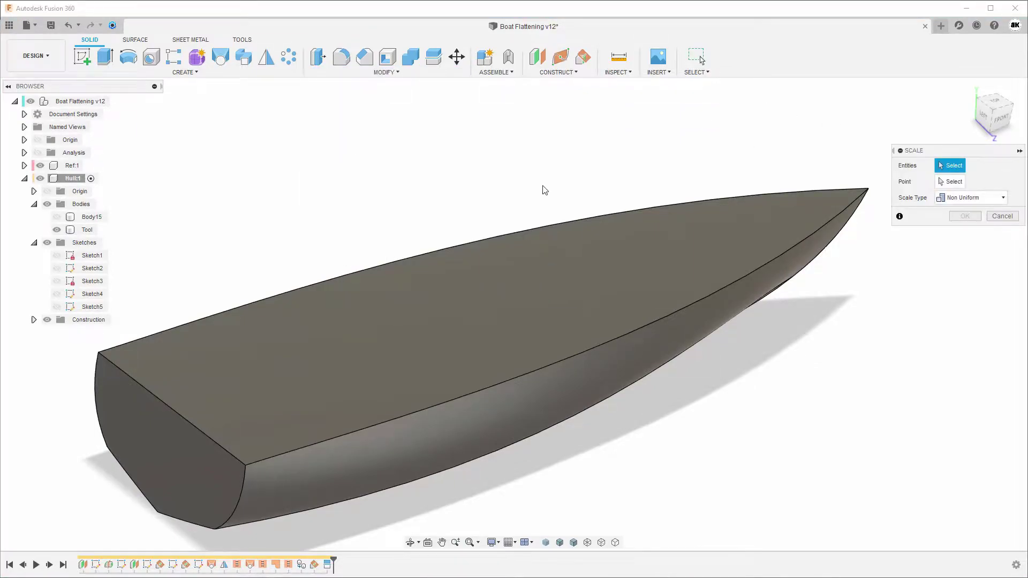
click(381, 337)
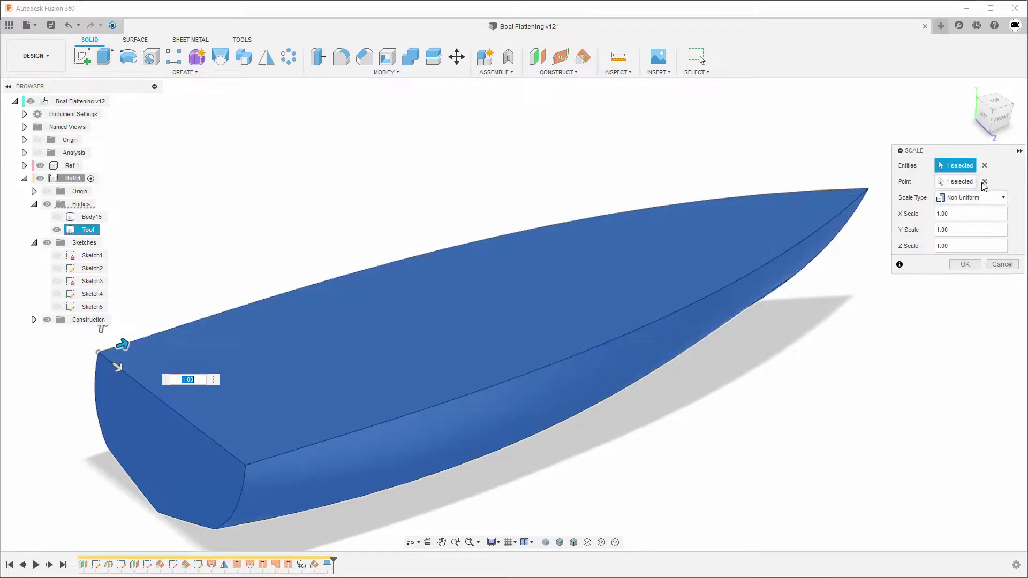
click(984, 181)
click(56, 255)
click(518, 295)
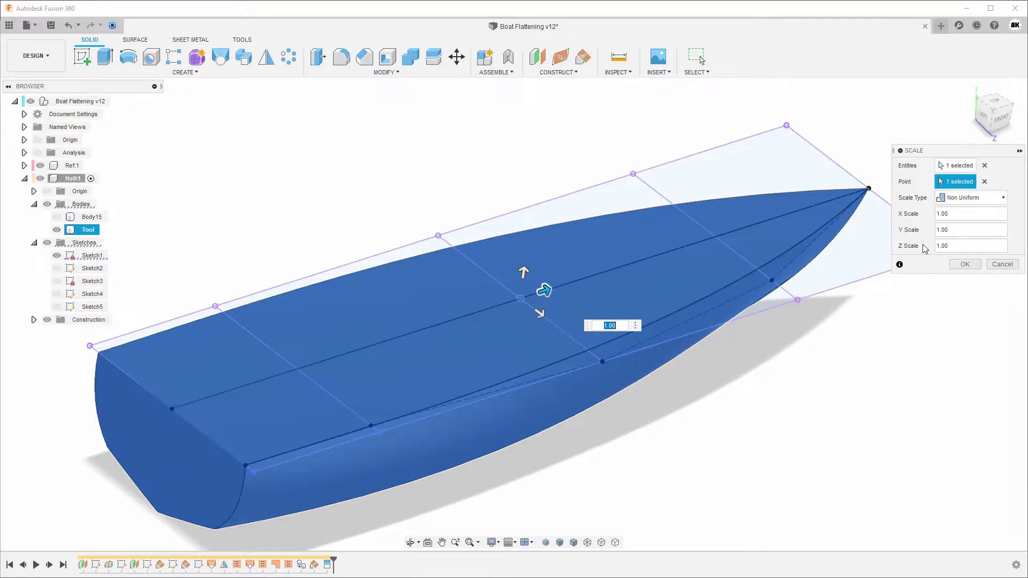
Scale the Tool body by 0.9683 in both the Z and Y directions.
click(951, 246)
text(0.9)
text(683)
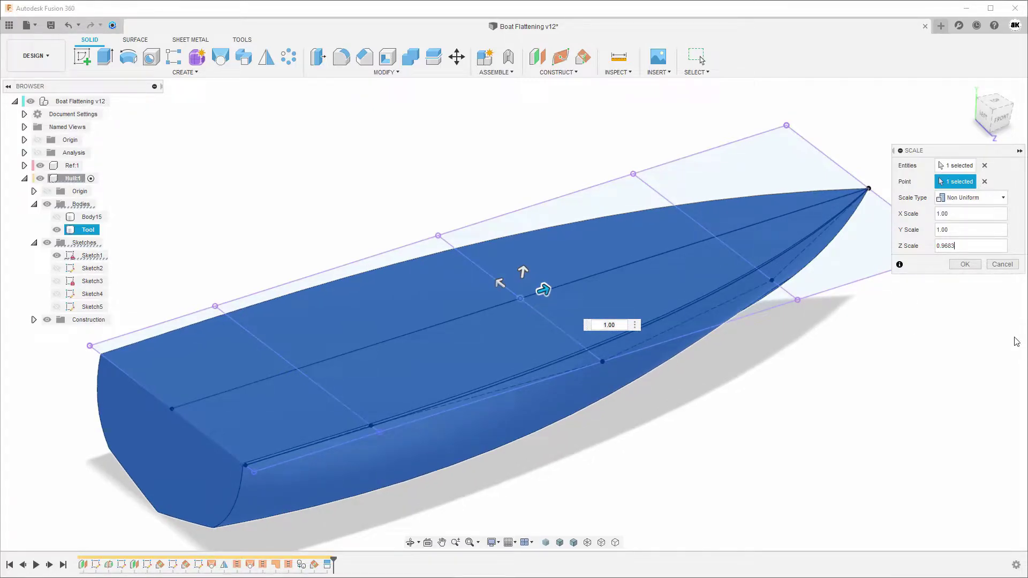
drag(970, 246, 925, 251)
key(ctrl+c)
double_click(965, 230)
key(ctrl+v)
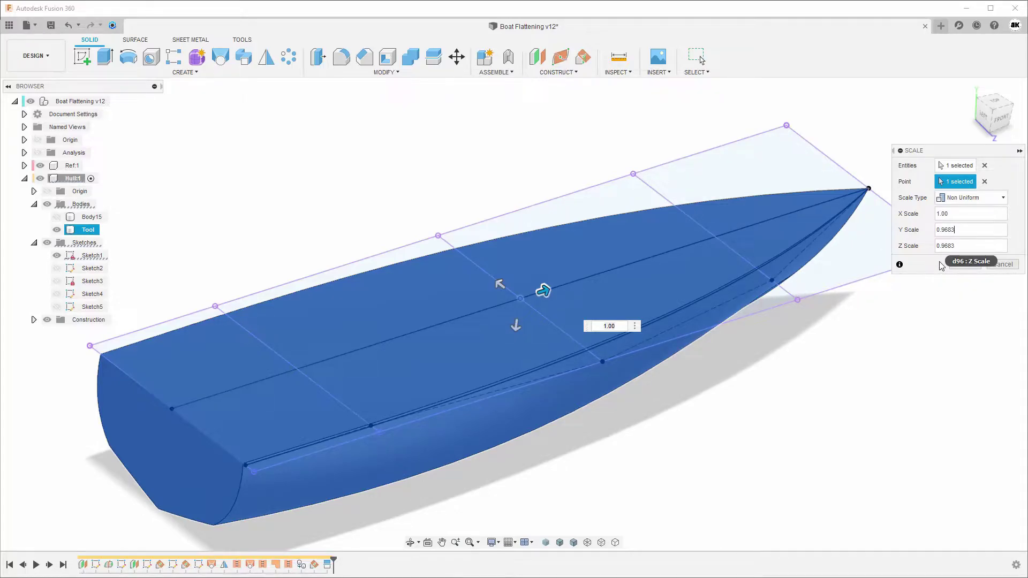
click(965, 264)
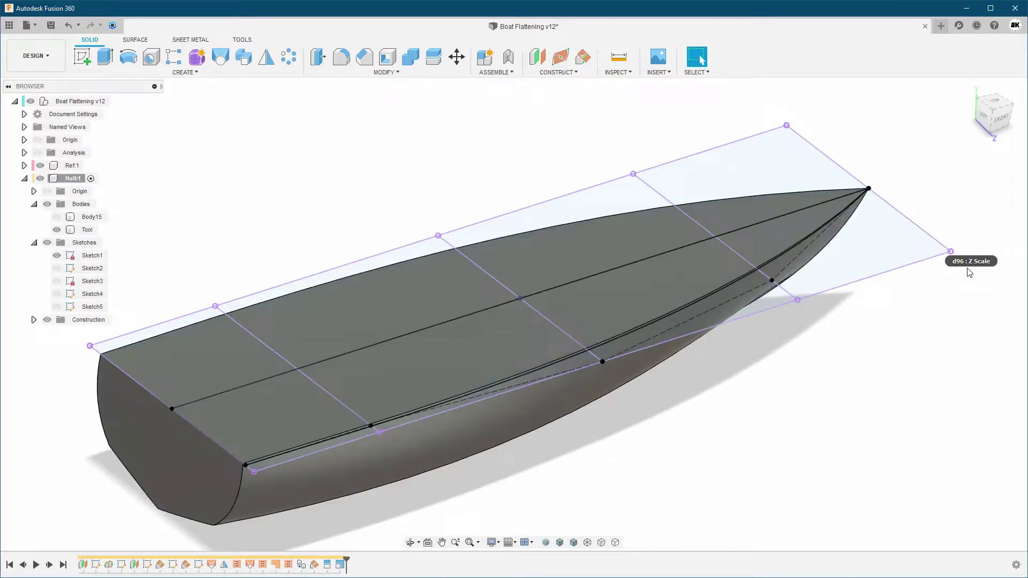
Show Body15 together with the scaled Tool body and hide Sketch1 to compare the two hull outlines.
mouse_move(471, 187)
shift+middle_down()
mouse_move(522, 322)
mouse_move(534, 319)
shift+middle_up()
scroll(532, 309, up, 2)
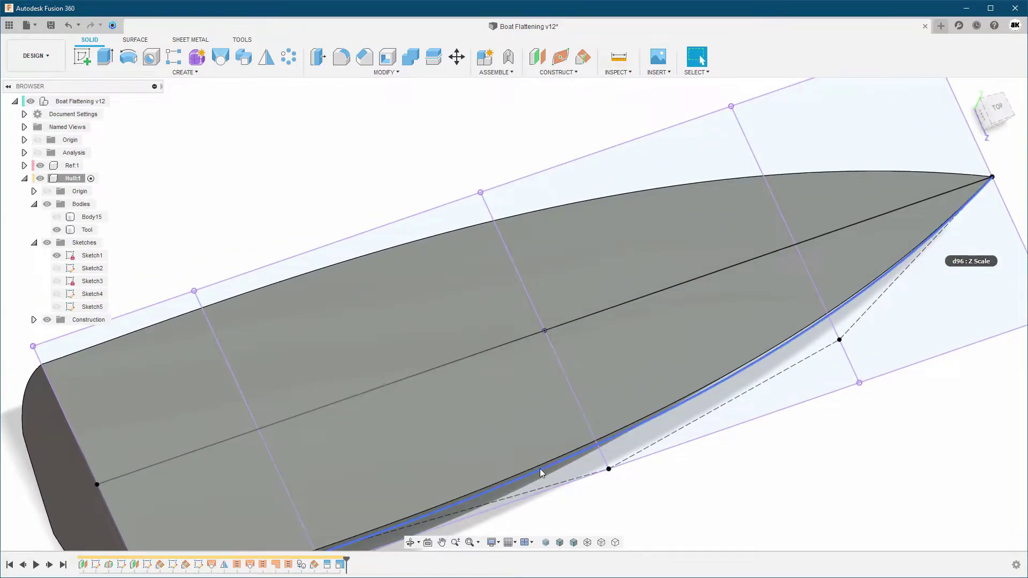
shift+middle_drag(373, 240, 305, 205)
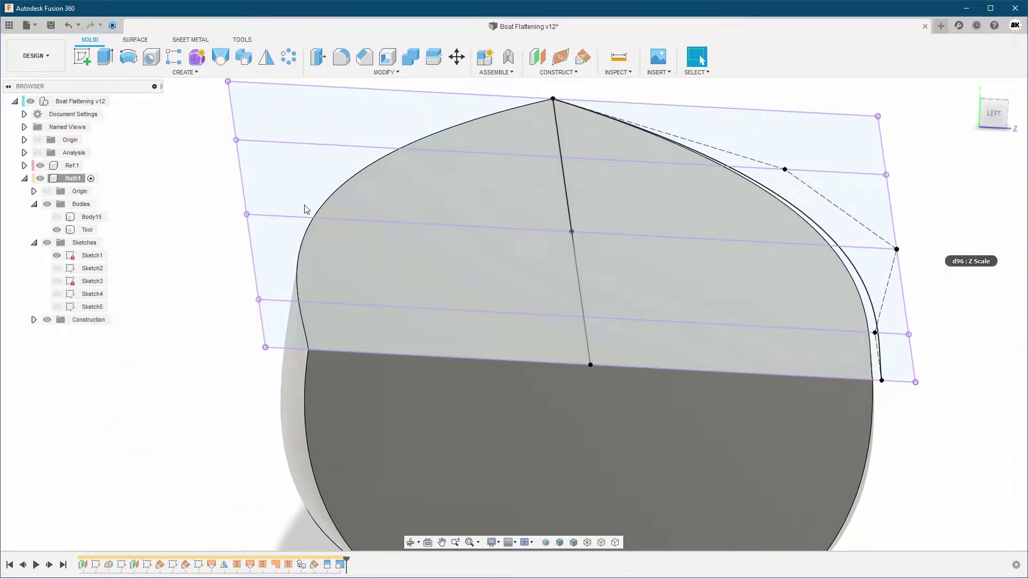
click(57, 218)
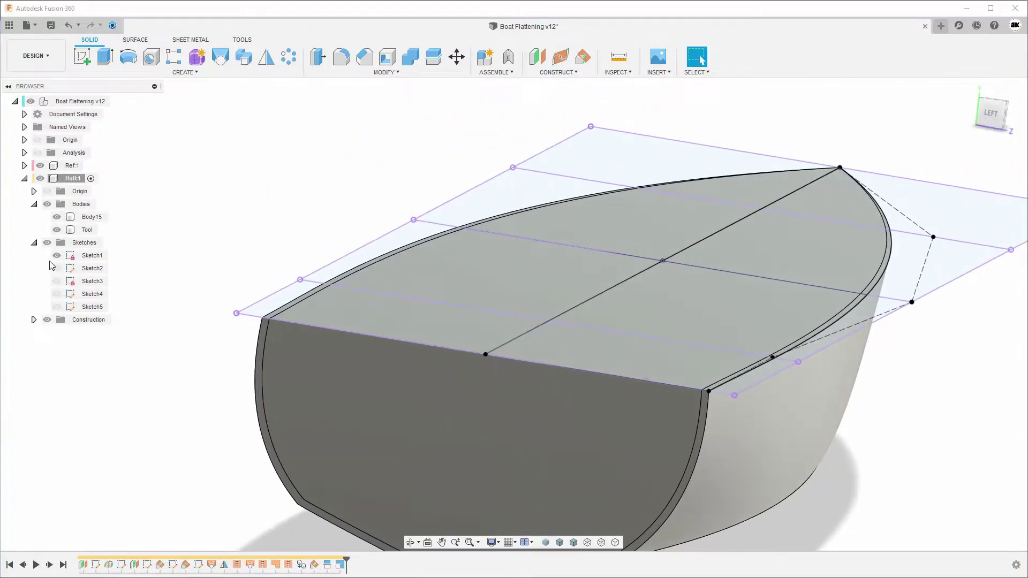
click(57, 255)
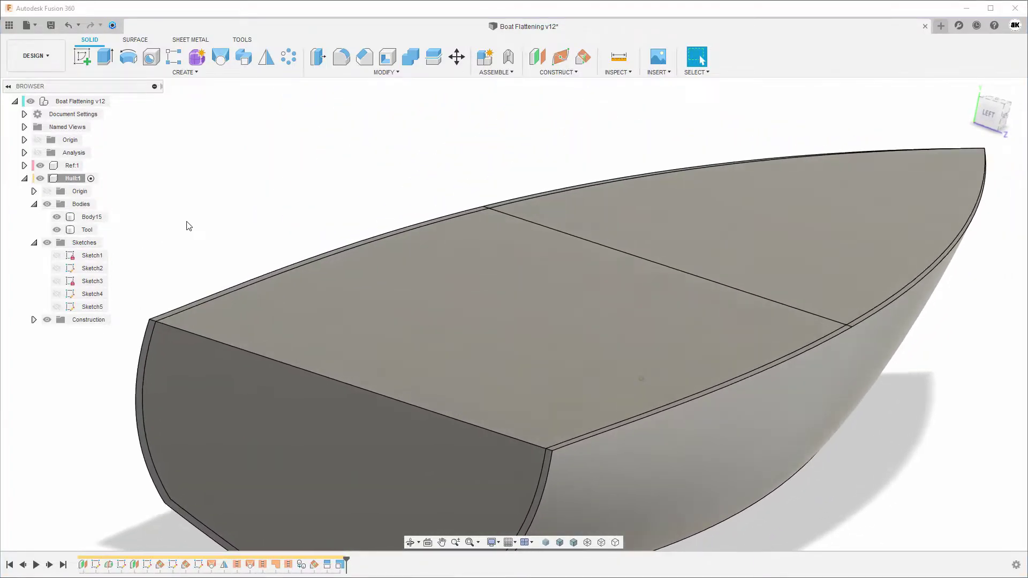
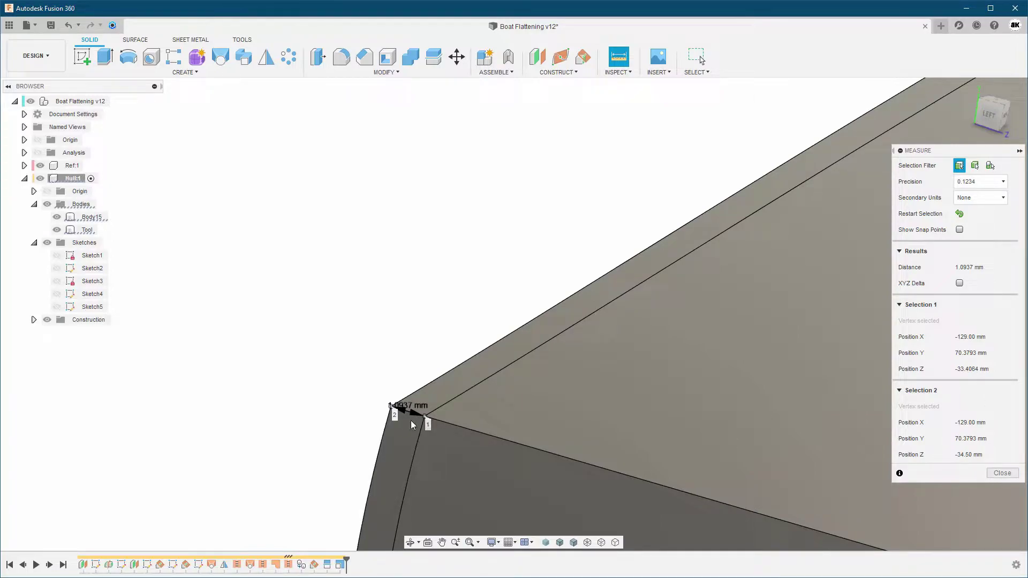
Close the transom corner measurement, show Sketch1 and hide Body15.
click(1002, 473)
scroll(449, 327, down, 5)
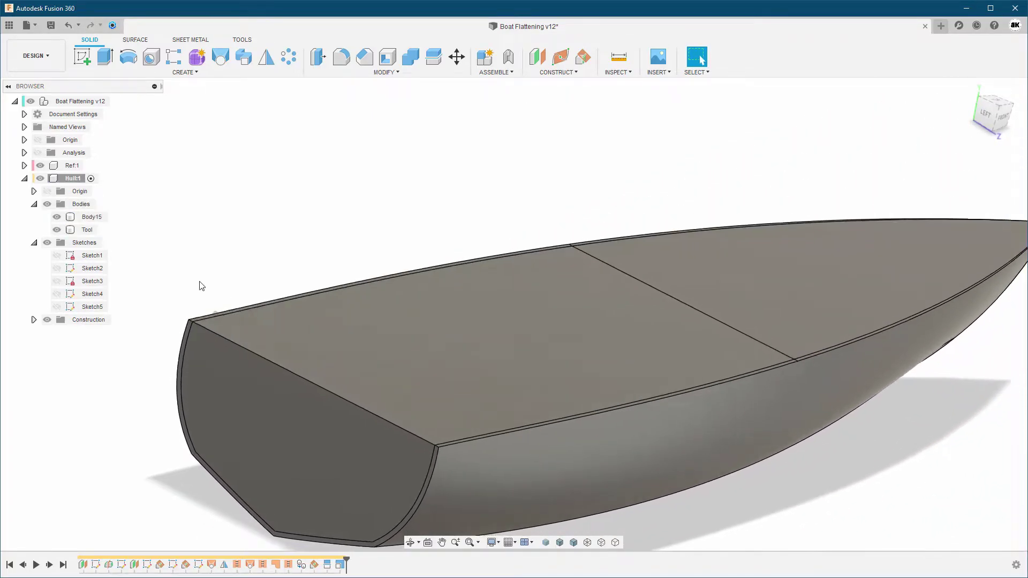
click(57, 256)
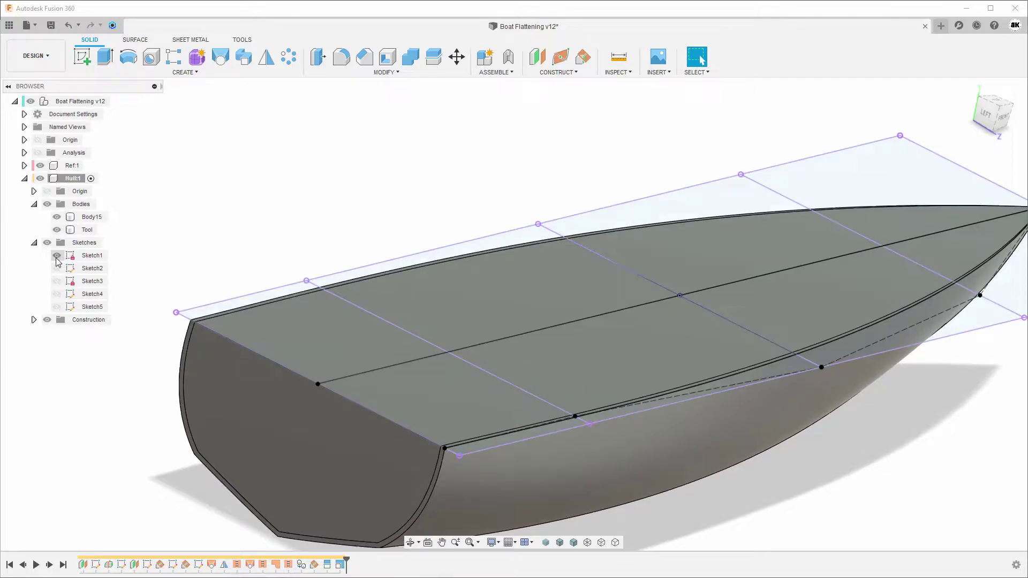
click(63, 217)
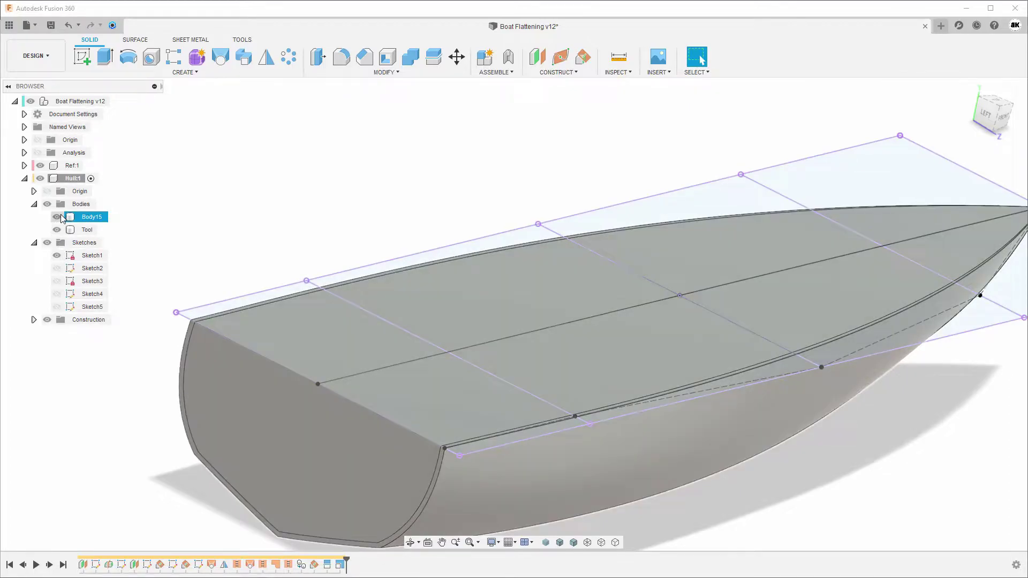
Hide Body15 and measure the length of Sketch1's centreline running along the deck of the Tool body.
click(57, 217)
scroll(228, 180, up, 2)
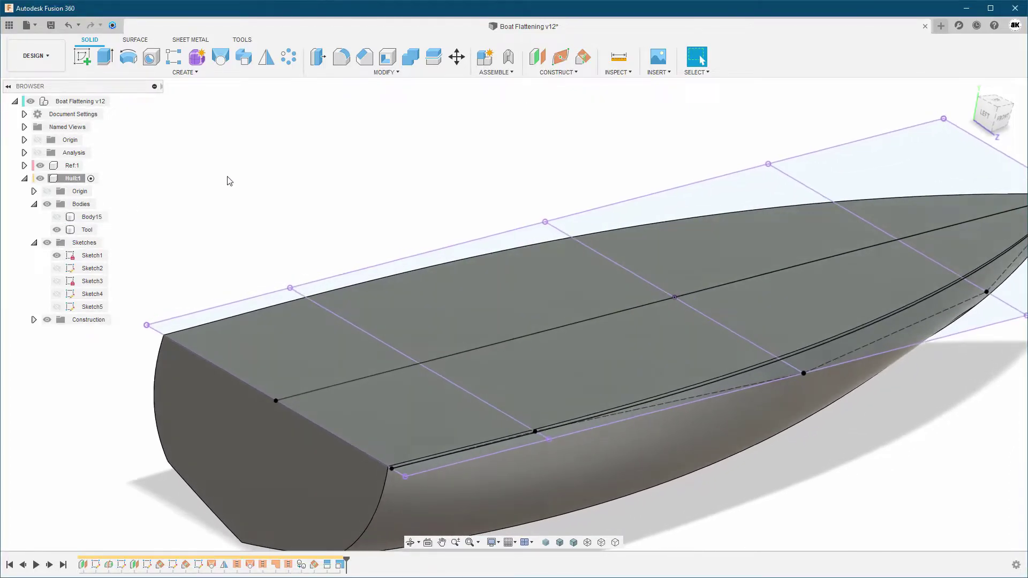
scroll(228, 180, down, 1)
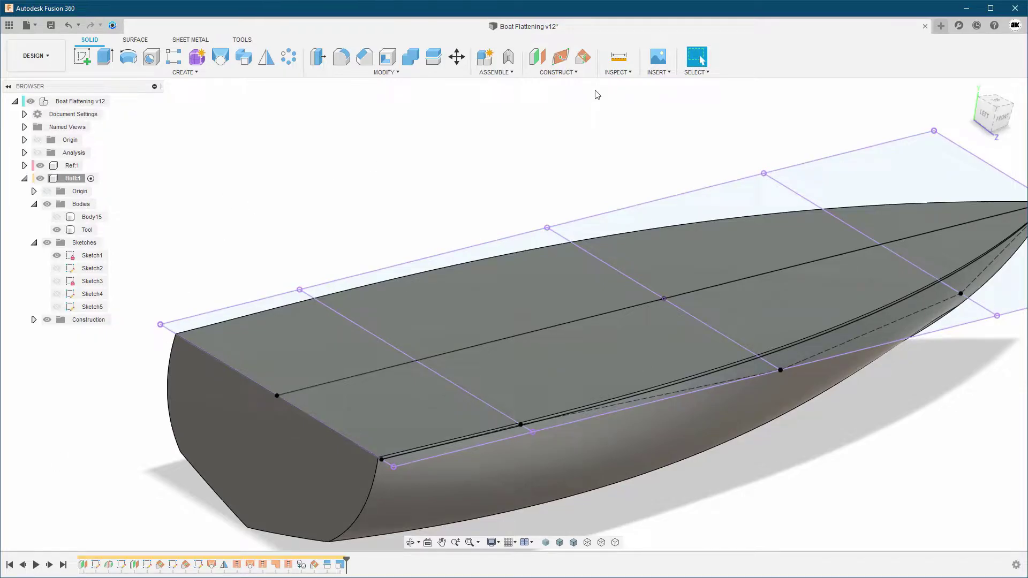
click(618, 57)
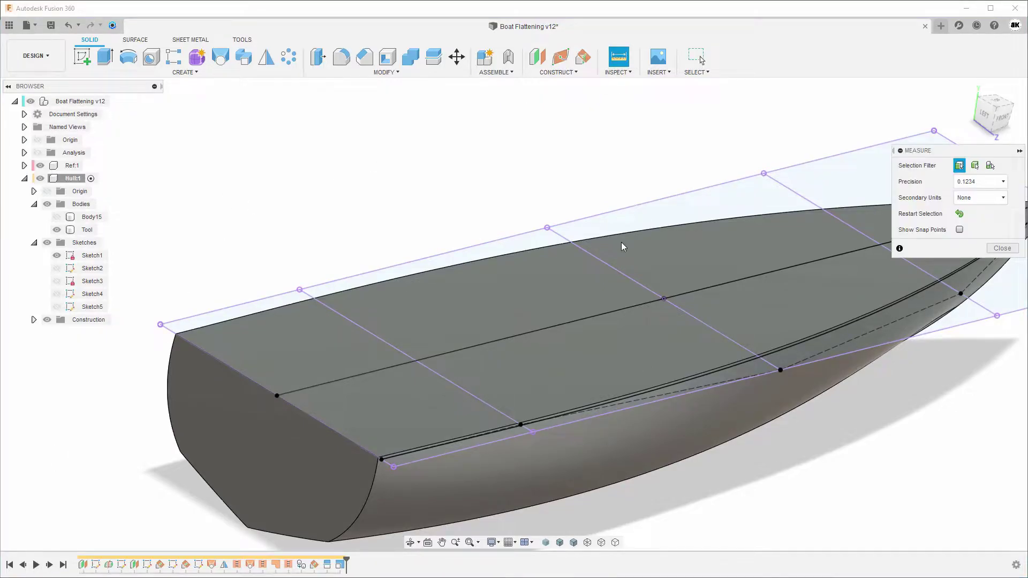
click(619, 310)
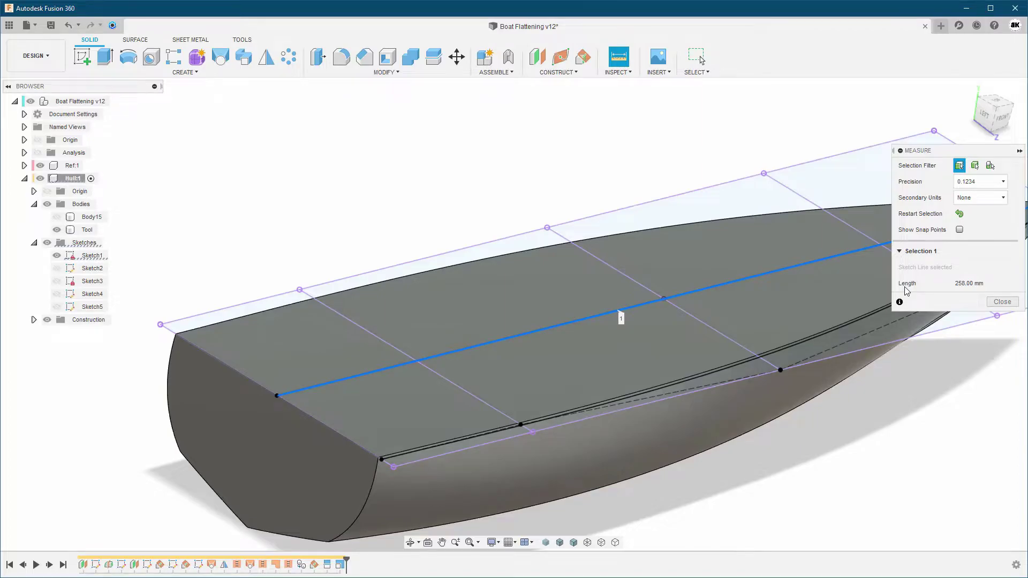
Switch to the online Percentage Calculator, clear its old values and enter 258.00 as the starting value of the percentage increase/decrease calculation.
key(alt+Tab)
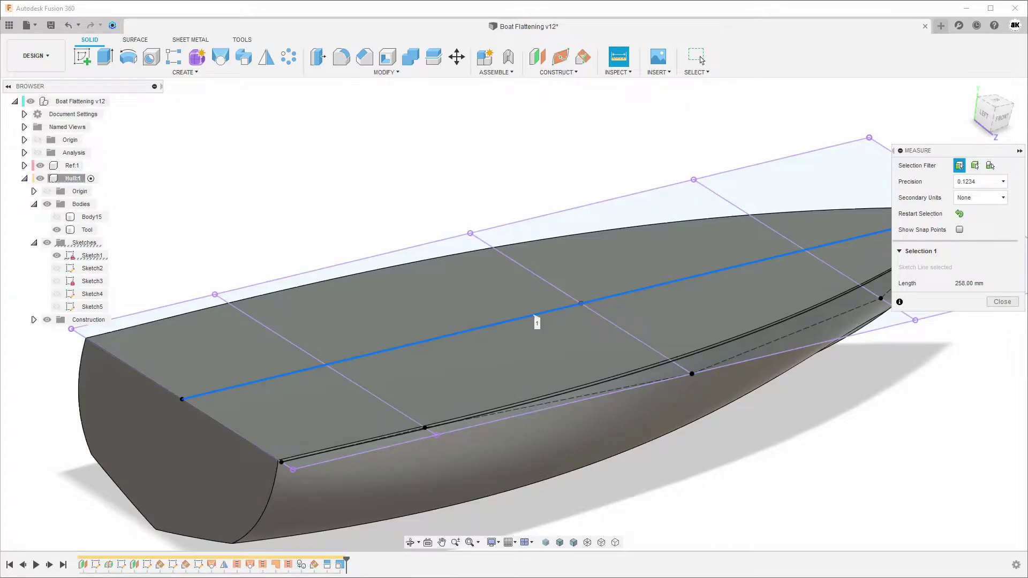
key(alt+Tab)
click(223, 318)
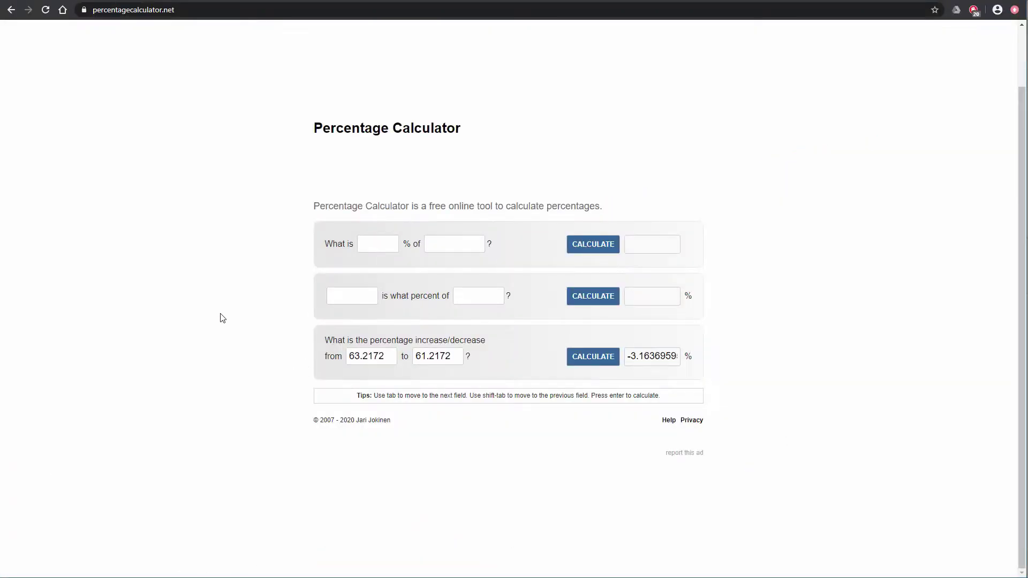
key(F5)
click(365, 357)
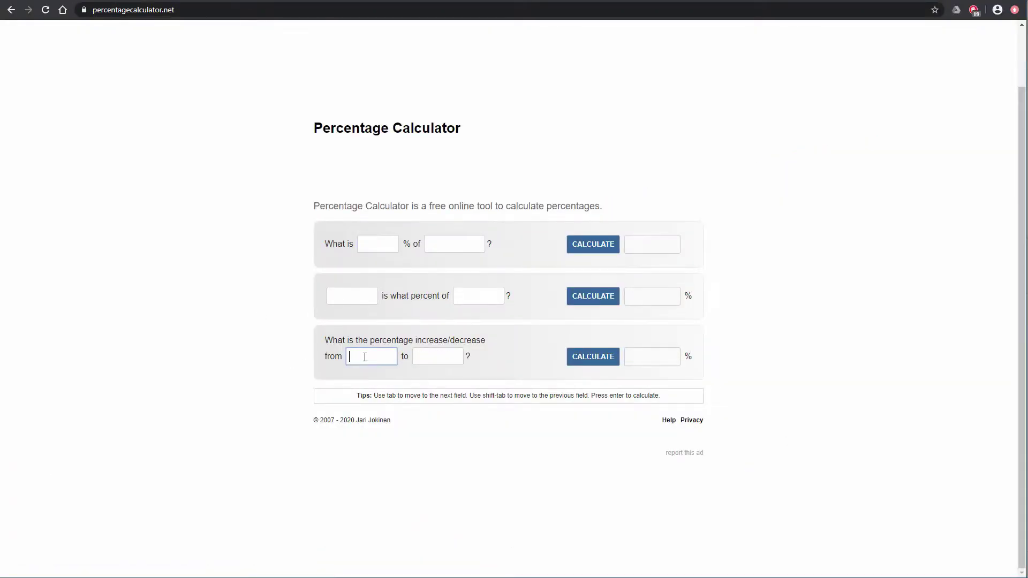
key(ctrl+v)
key(BackSpace)
key(BackSpace)
key(ctrl+a)
key(ctrl+c)
Enter 256.00 as the end value and calculate the percentage change.
click(432, 356)
key(ctrl+v)
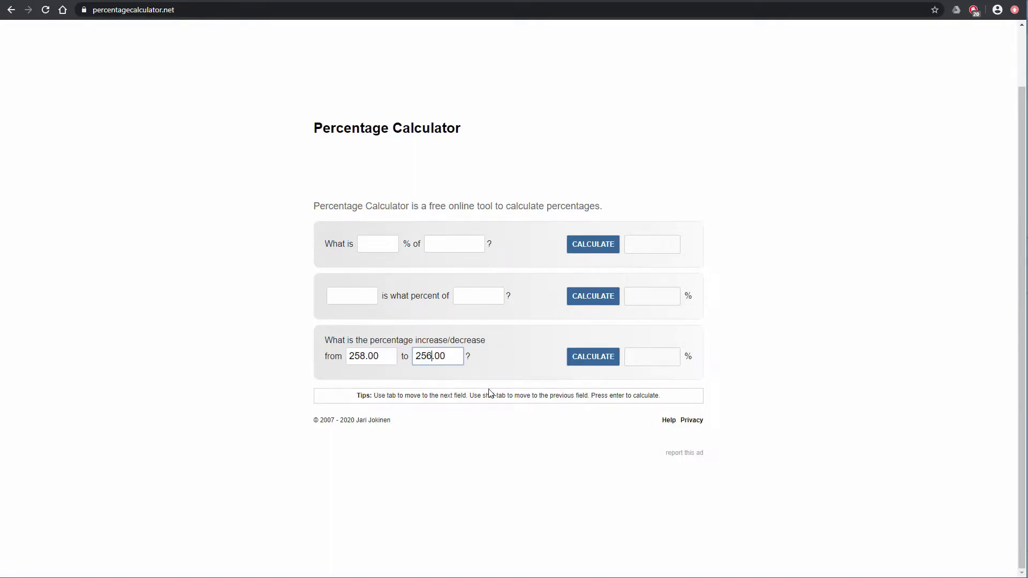
click(593, 359)
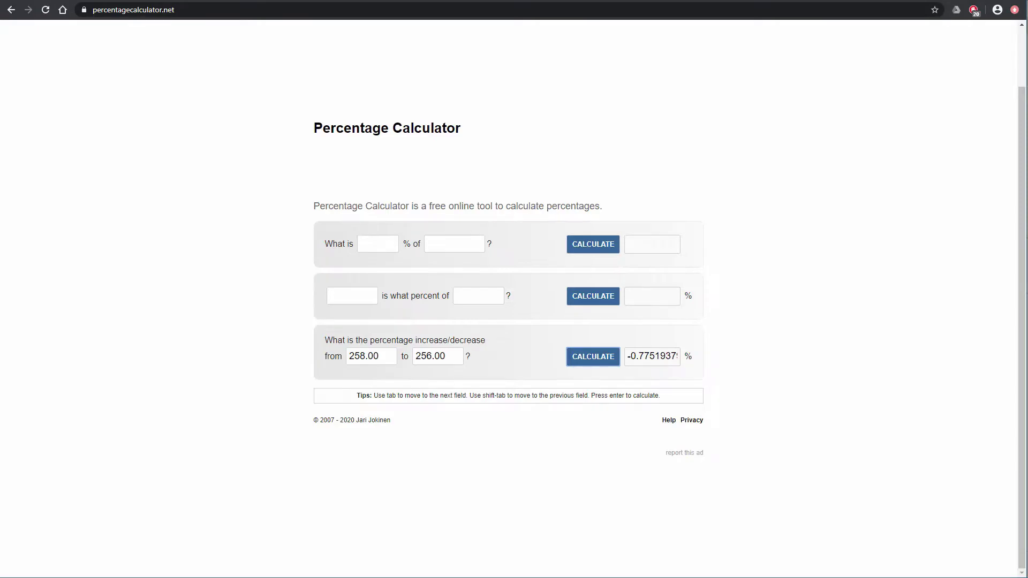
Bring the desktop Calculator into view, subtract 0.7751 from 100, and move the Calculator out of the way.
drag(0, 184, 143, 184)
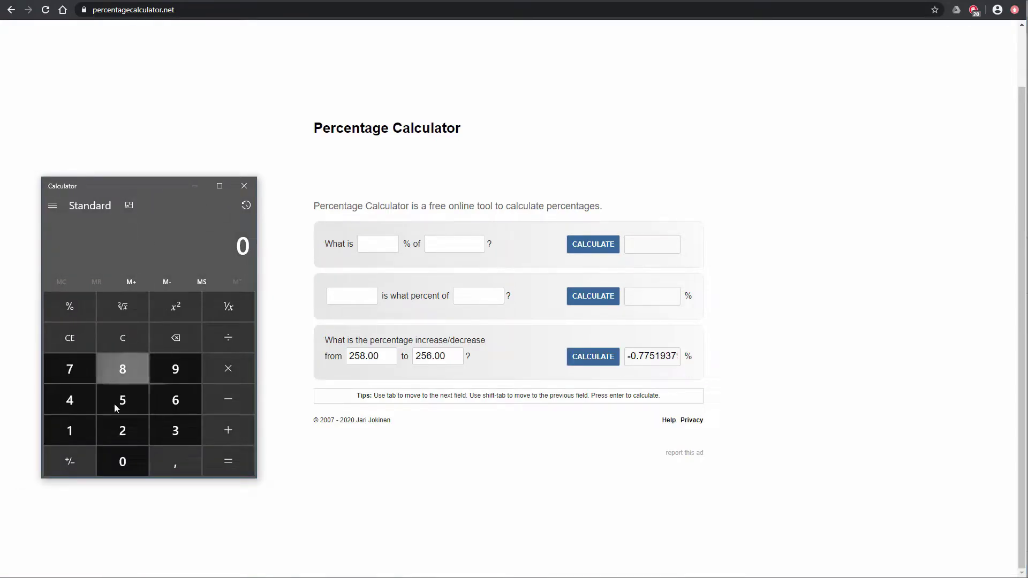
click(81, 429)
double_click(122, 460)
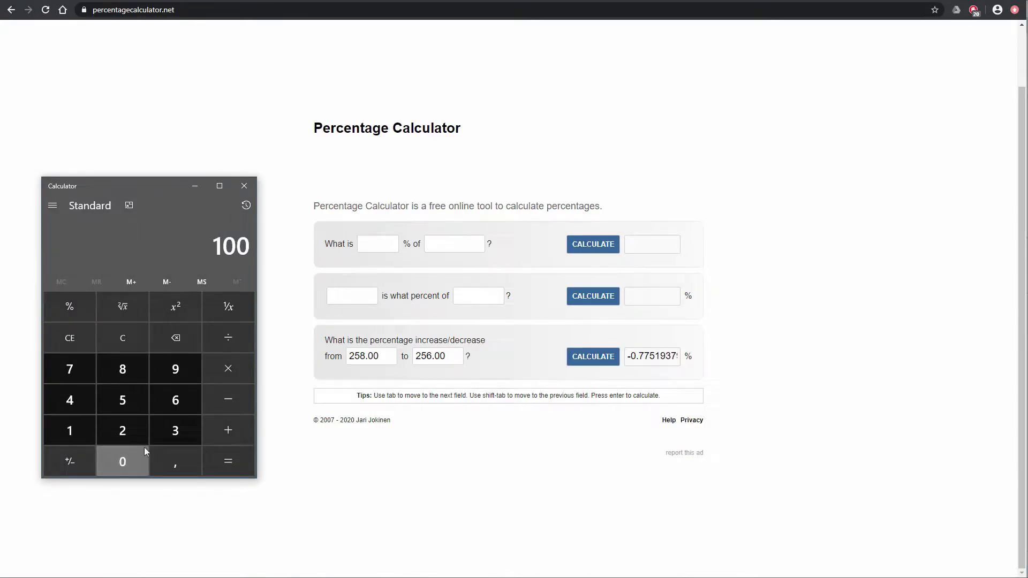
click(230, 397)
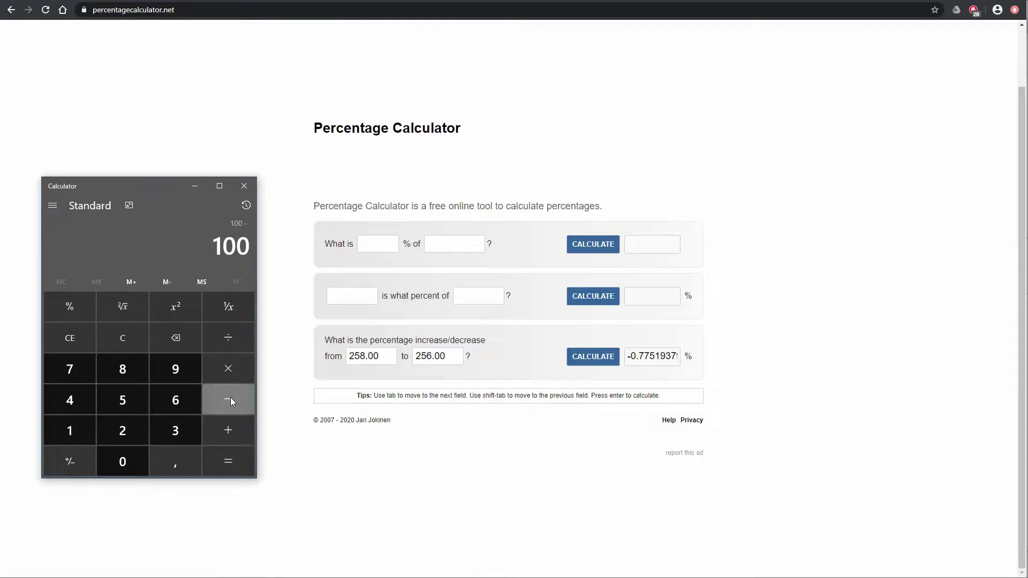
click(122, 465)
click(163, 463)
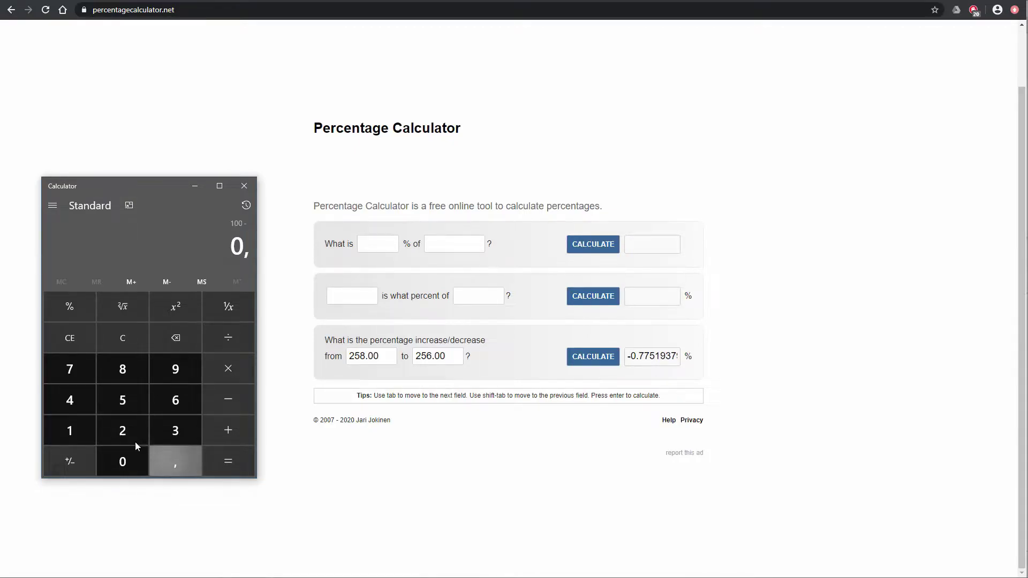
double_click(74, 371)
click(115, 397)
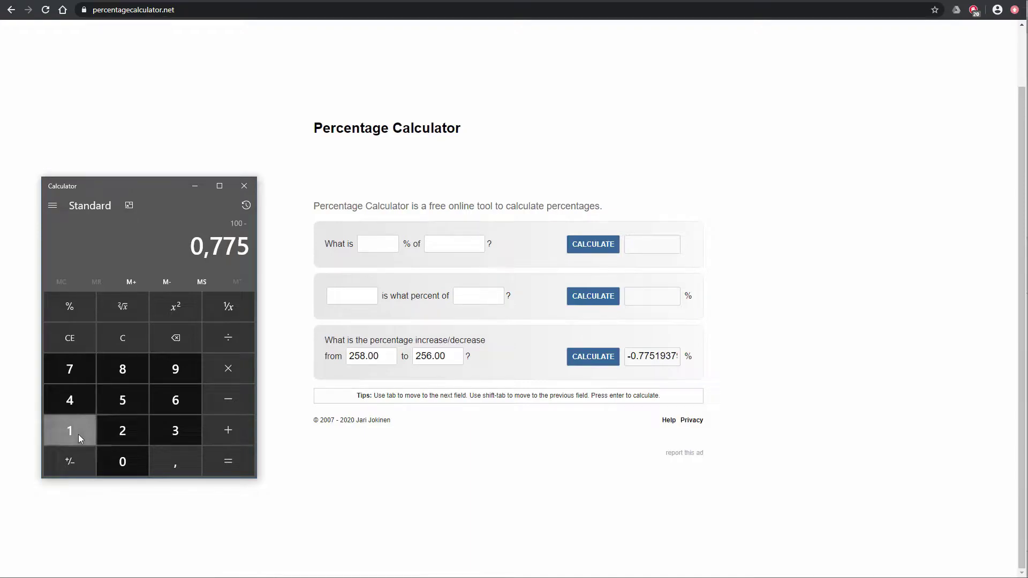
click(79, 434)
click(231, 460)
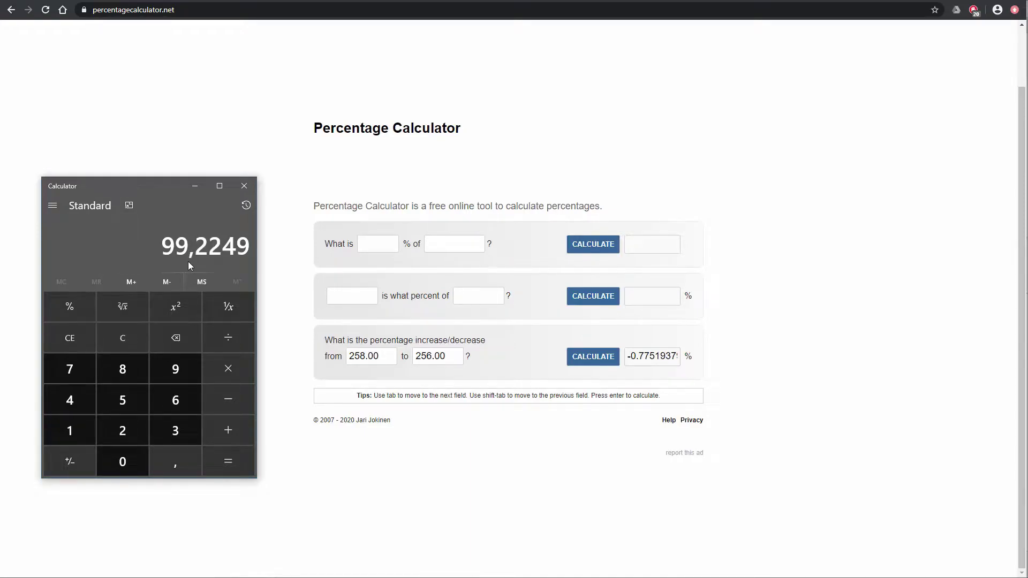
drag(147, 186, 0, 184)
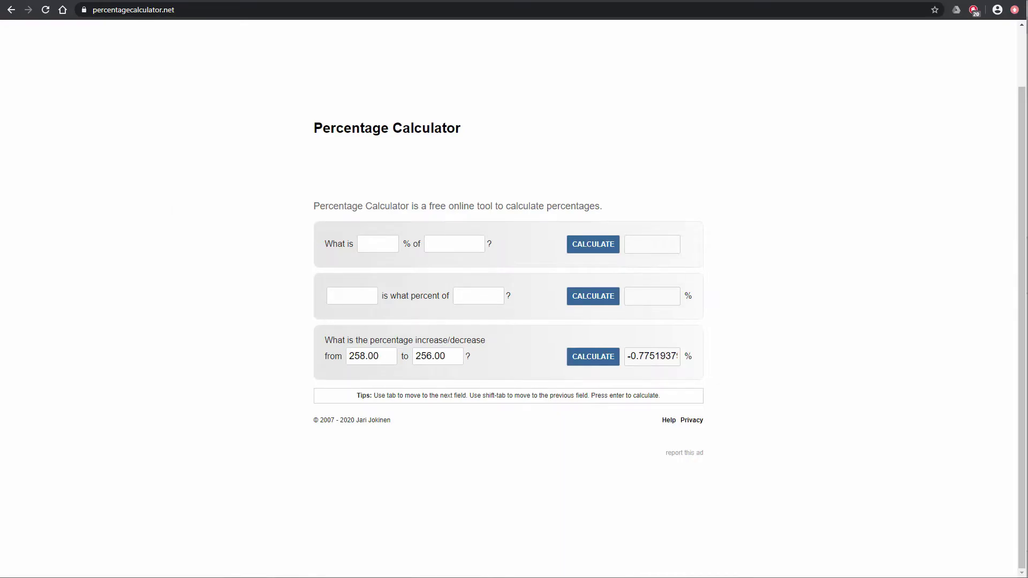
Return to Fusion 360, close the measurement and edit the Tool body's Scale feature, setting its X scale to 0.9922.
key(alt+Tab)
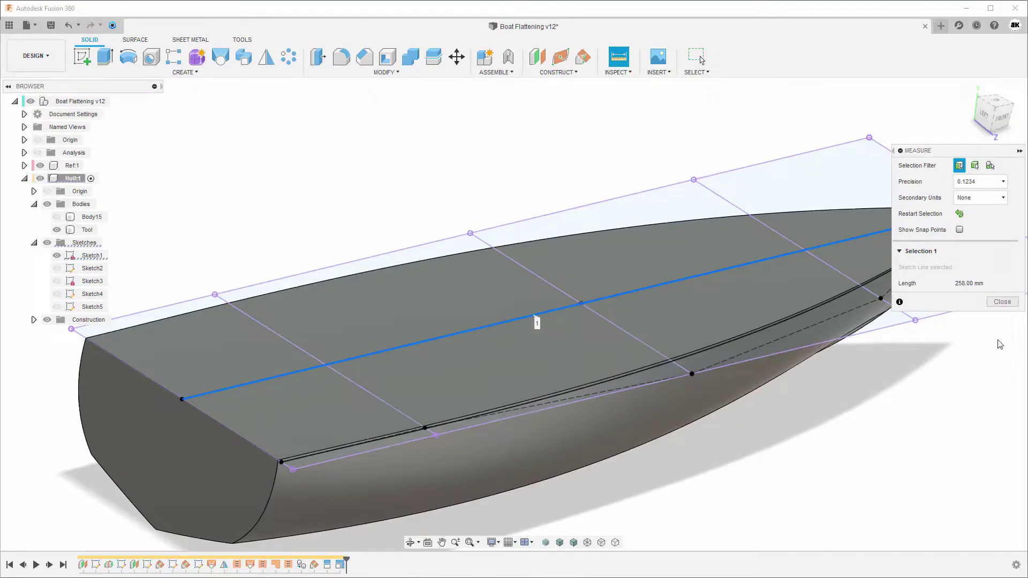
click(1001, 302)
click(366, 538)
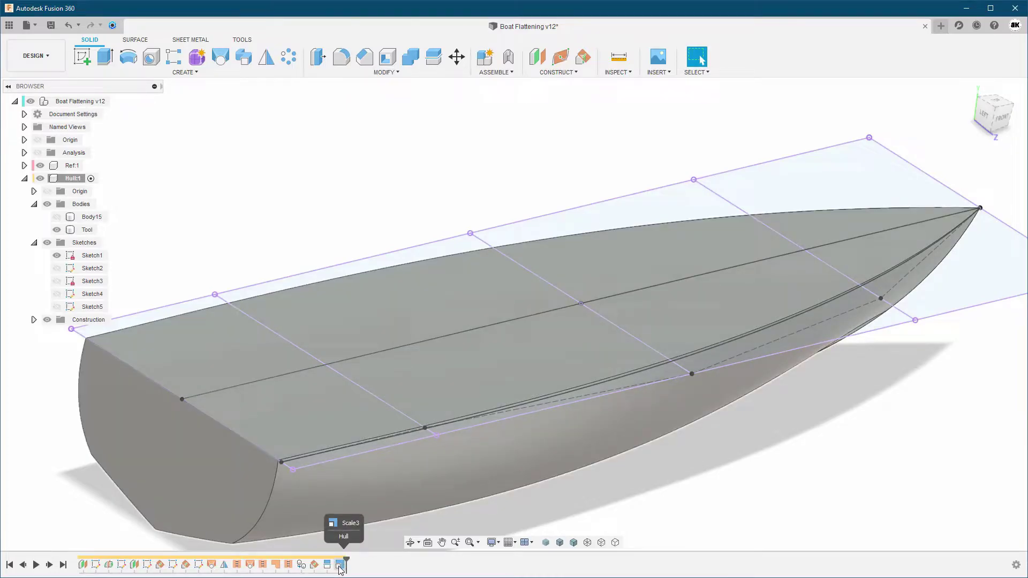
click(340, 566)
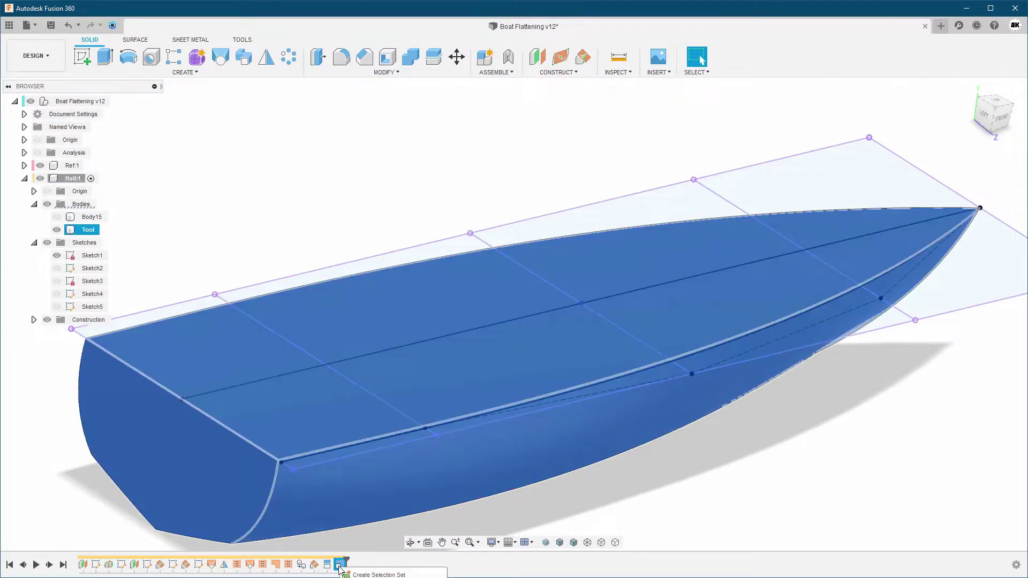
double_click(340, 565)
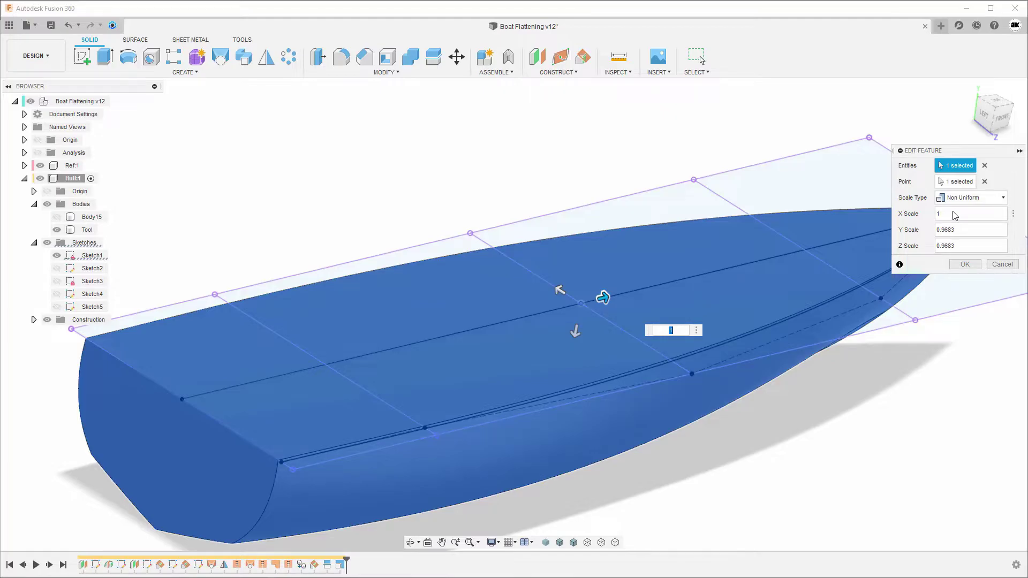
click(937, 215)
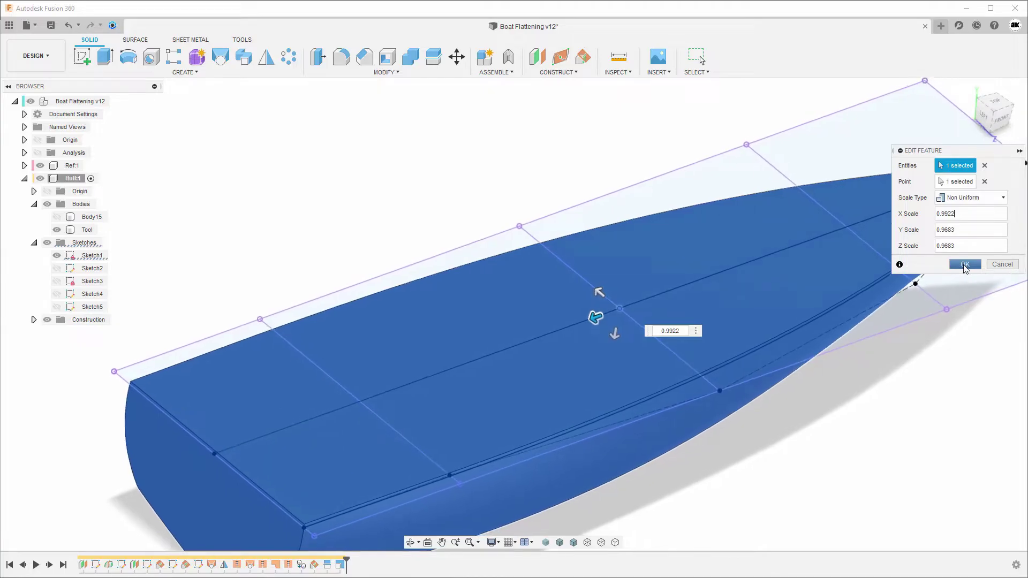
click(964, 264)
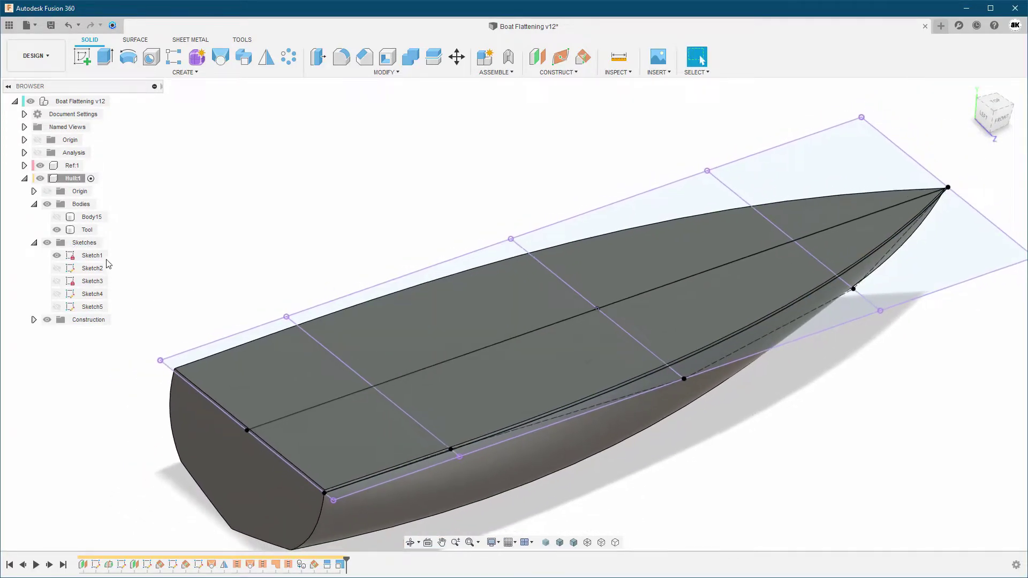
Hide Sketch1 and show Body15 to examine the gap between the rescaled Tool body and the hull around the deck and transom.
click(57, 256)
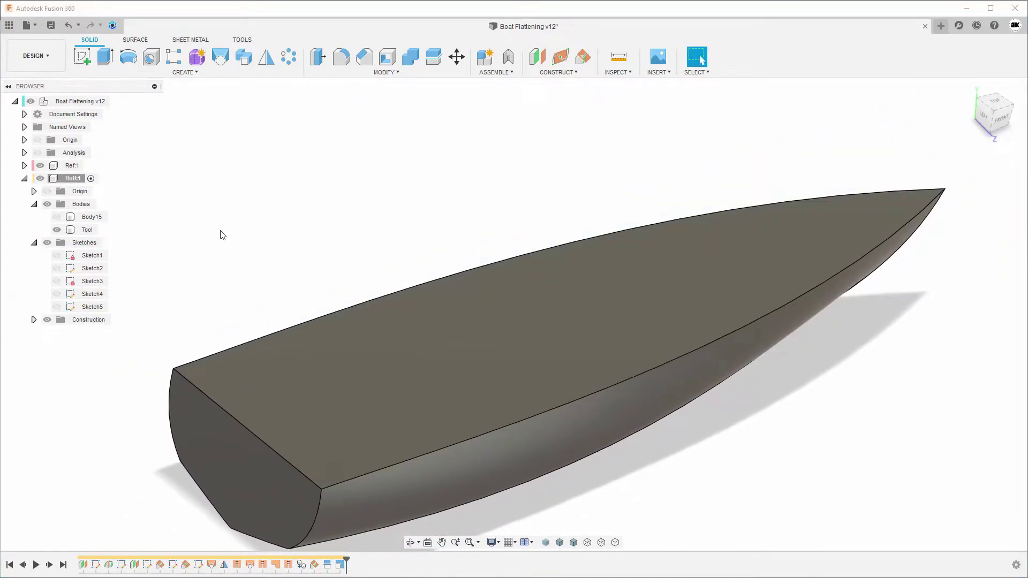
click(57, 216)
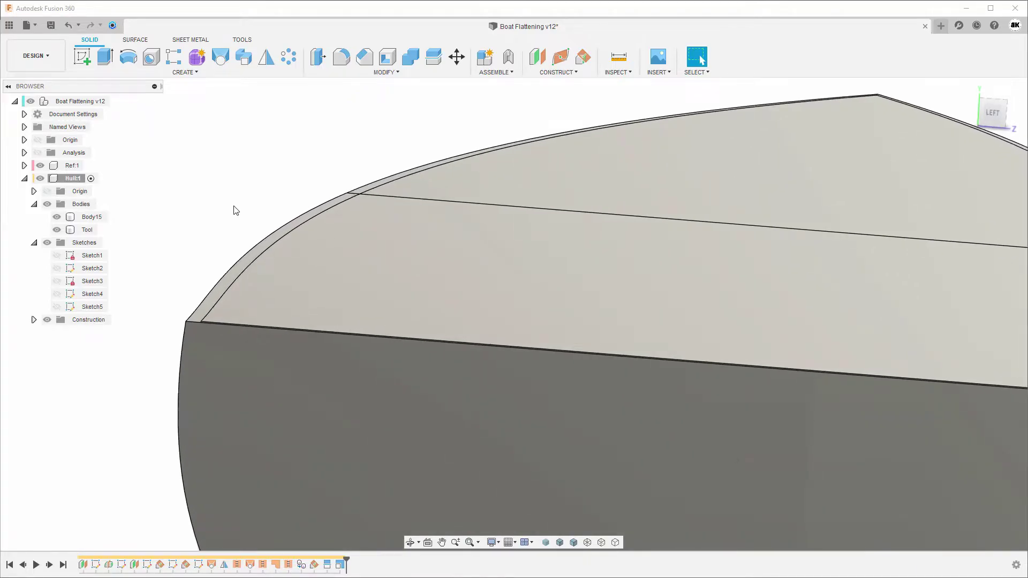
click(390, 307)
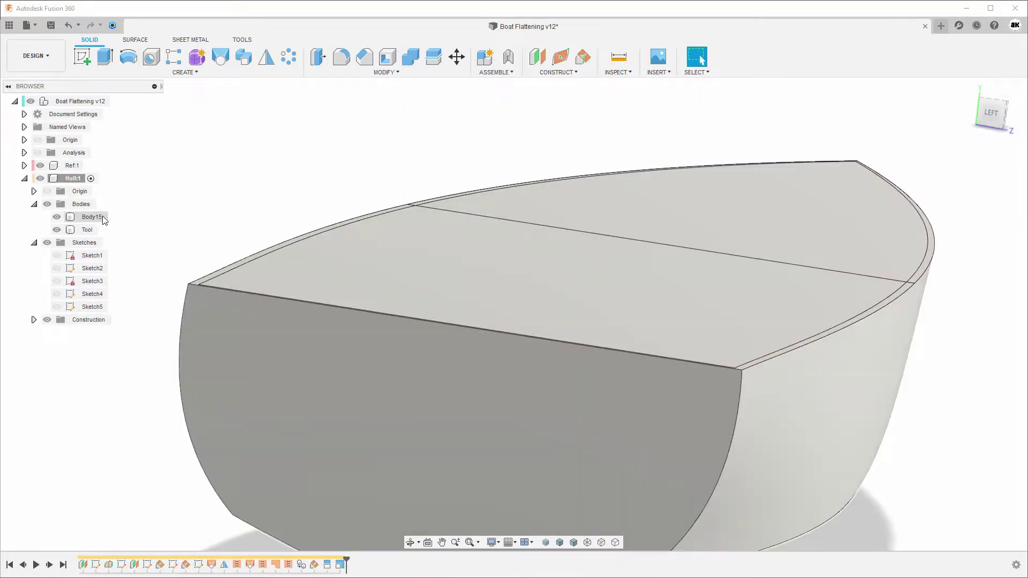
click(91, 217)
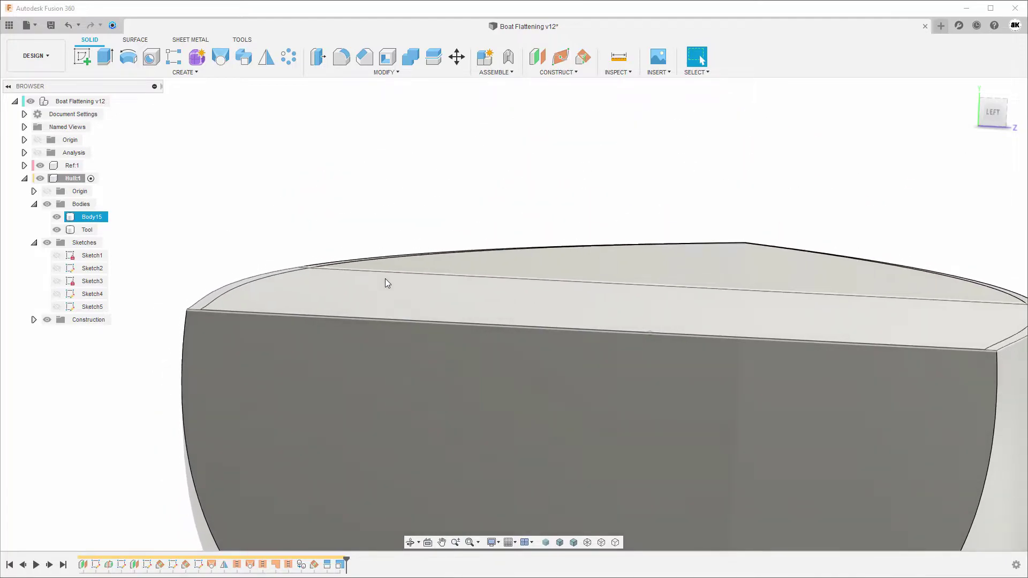
click(200, 215)
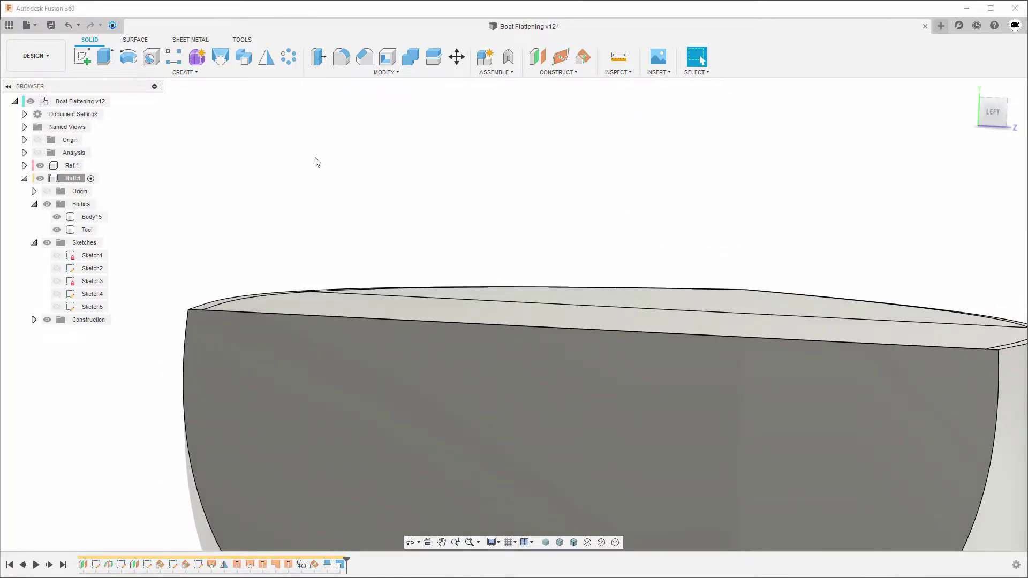
key(F6)
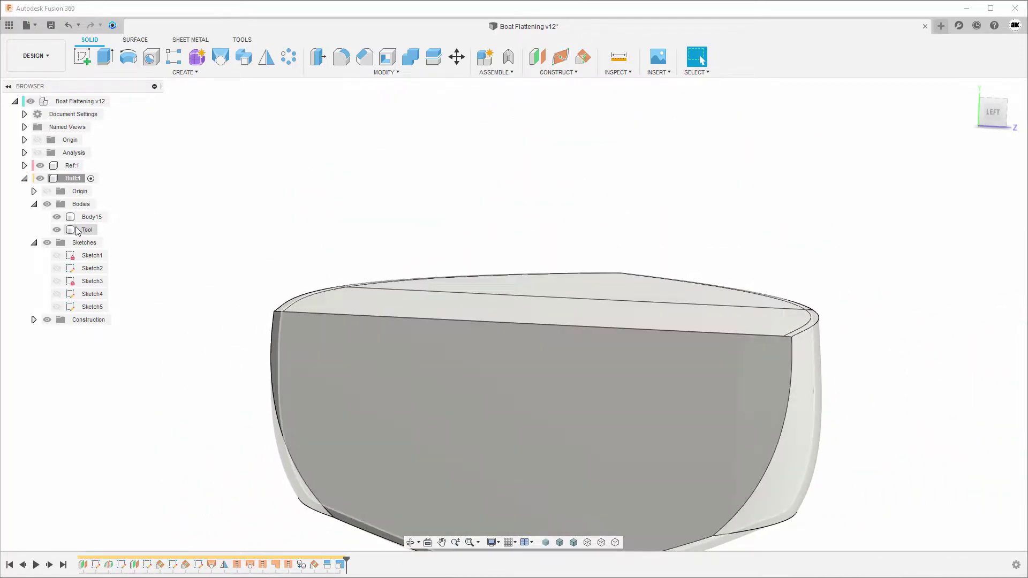
Hide Body15 and offset the Tool body's top deck face outward by 1 mm.
click(57, 217)
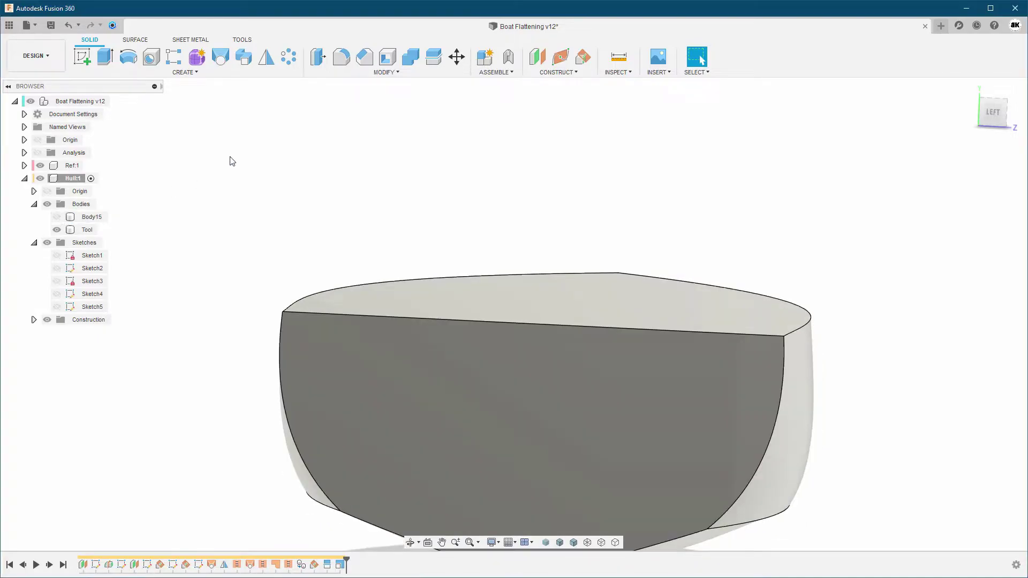
click(318, 56)
click(507, 298)
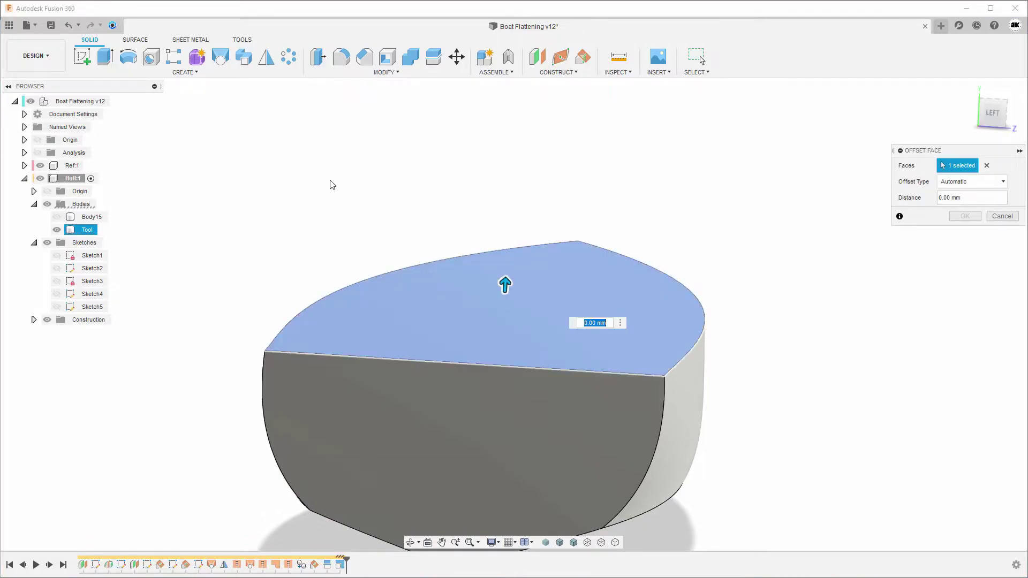
text(1)
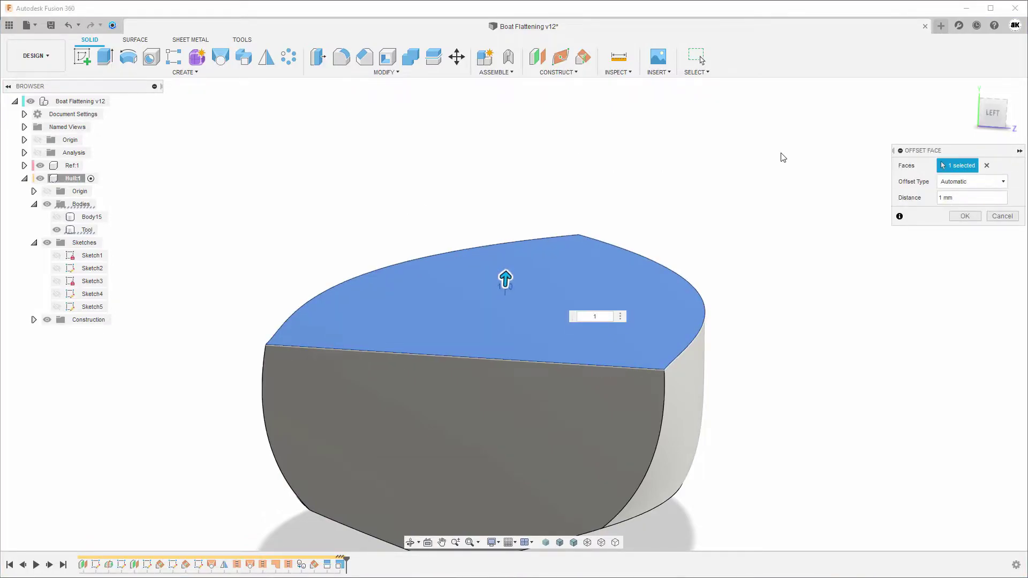
click(964, 216)
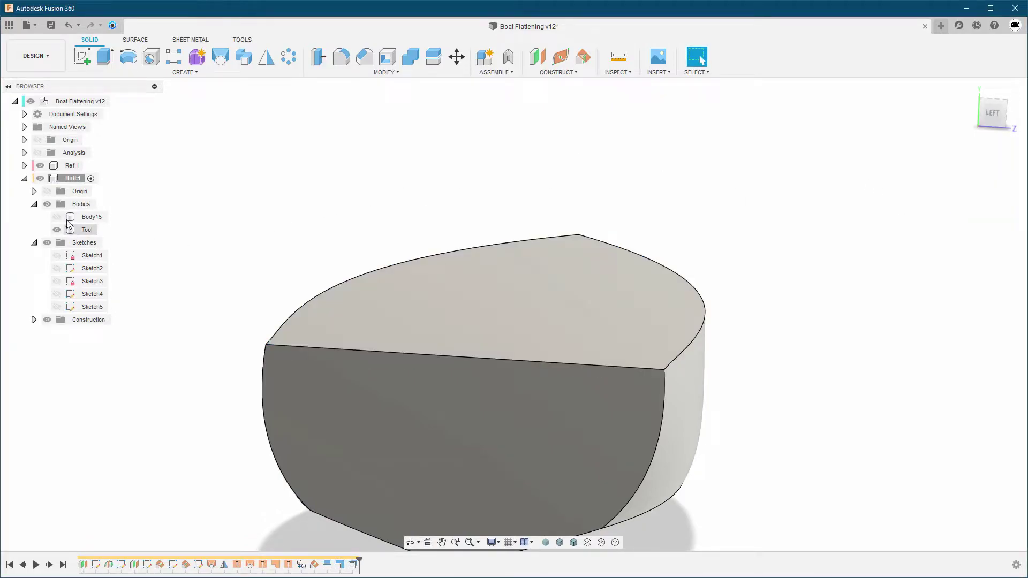
Show Body15 and use Combine to cut the Tool body from it, leaving an open hull shell.
click(57, 217)
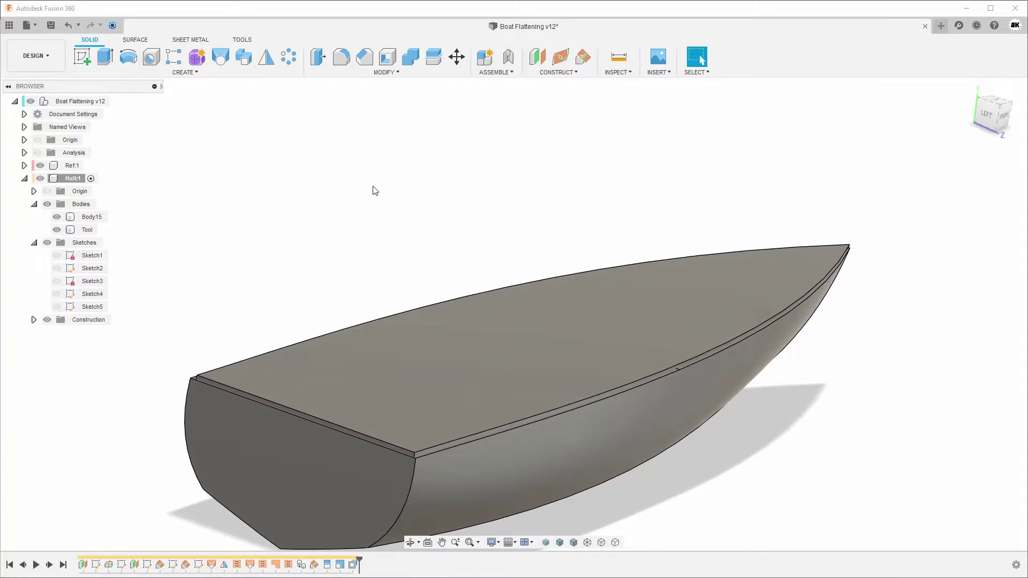
click(416, 62)
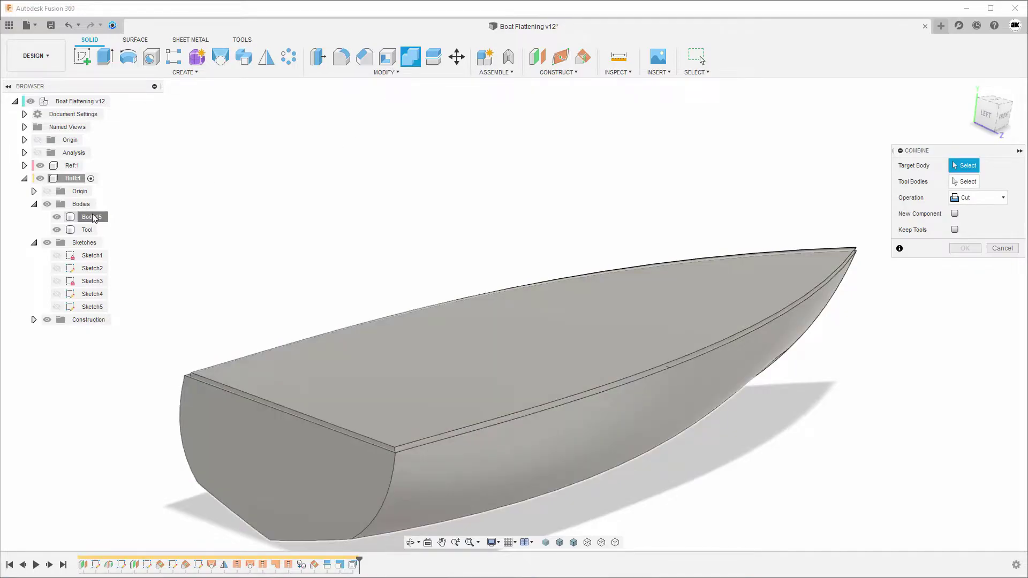
click(94, 217)
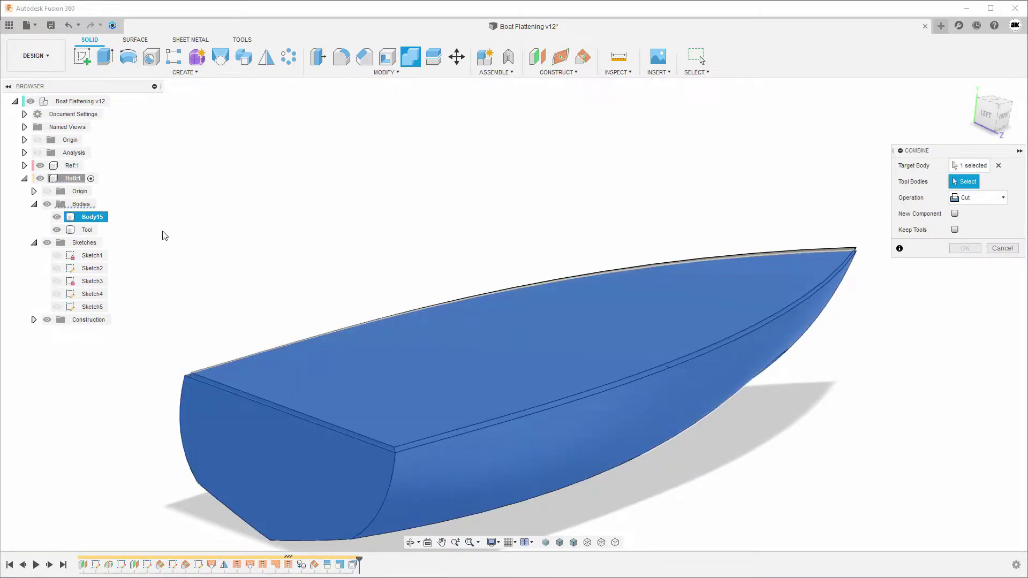
click(86, 229)
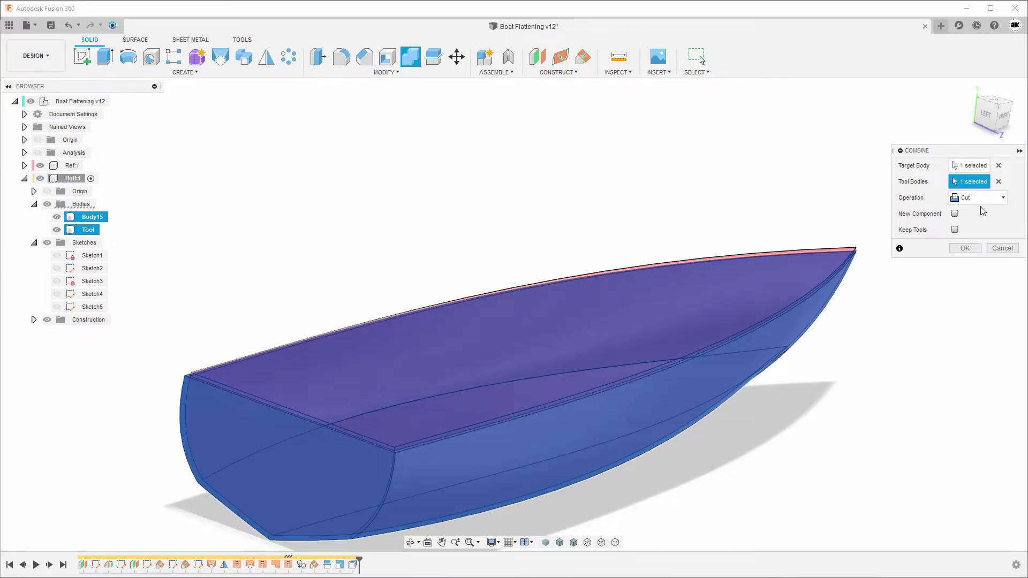
click(980, 208)
click(975, 204)
click(965, 248)
Measure the transom wall's thickness from the inner rim corner to the outer transom edge.
shift+middle_drag(371, 237, 360, 238)
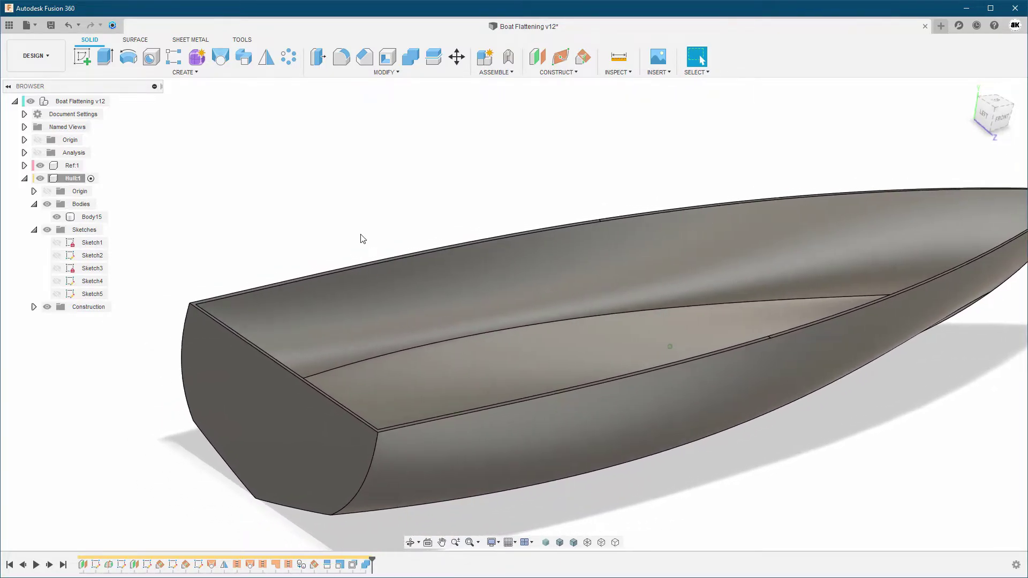
shift+middle_drag(360, 239, 360, 239)
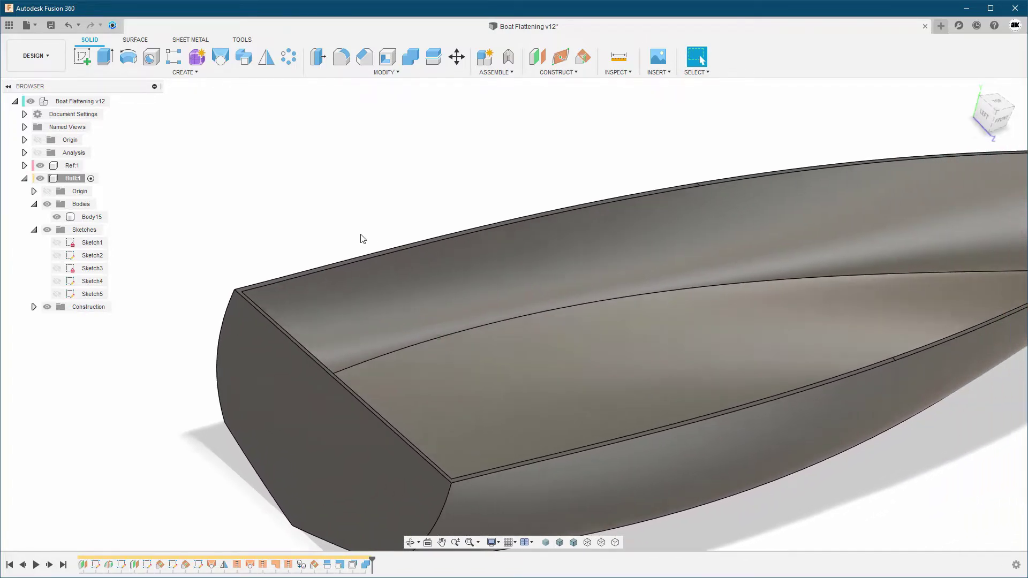
shift+middle_drag(360, 239, 384, 146)
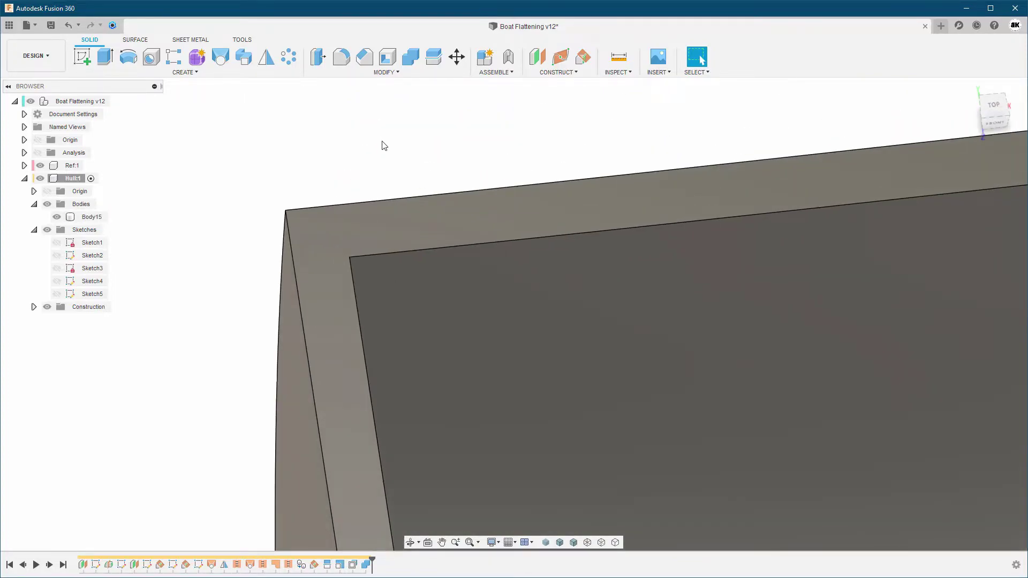
scroll(513, 162, down, 1)
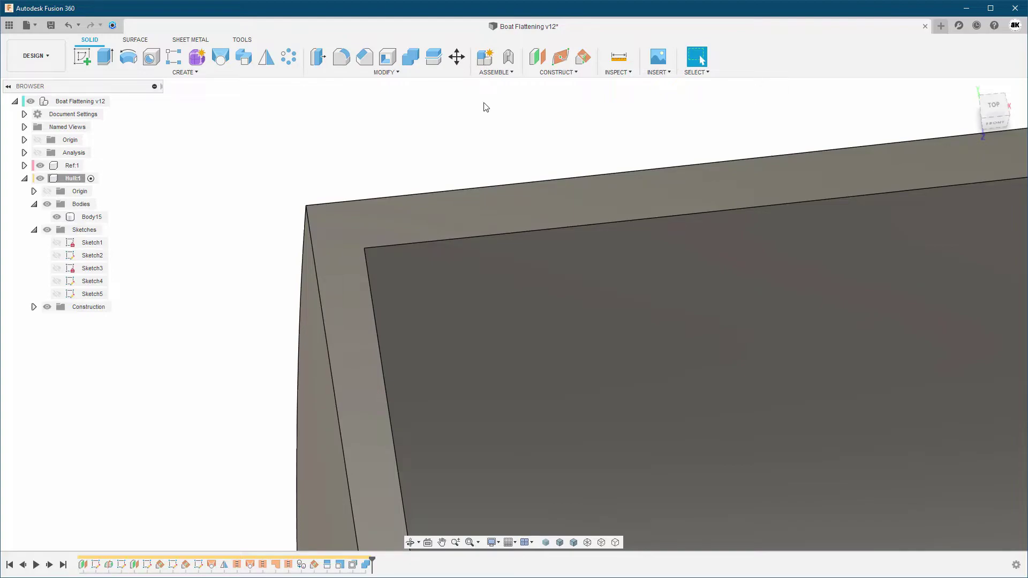
click(617, 58)
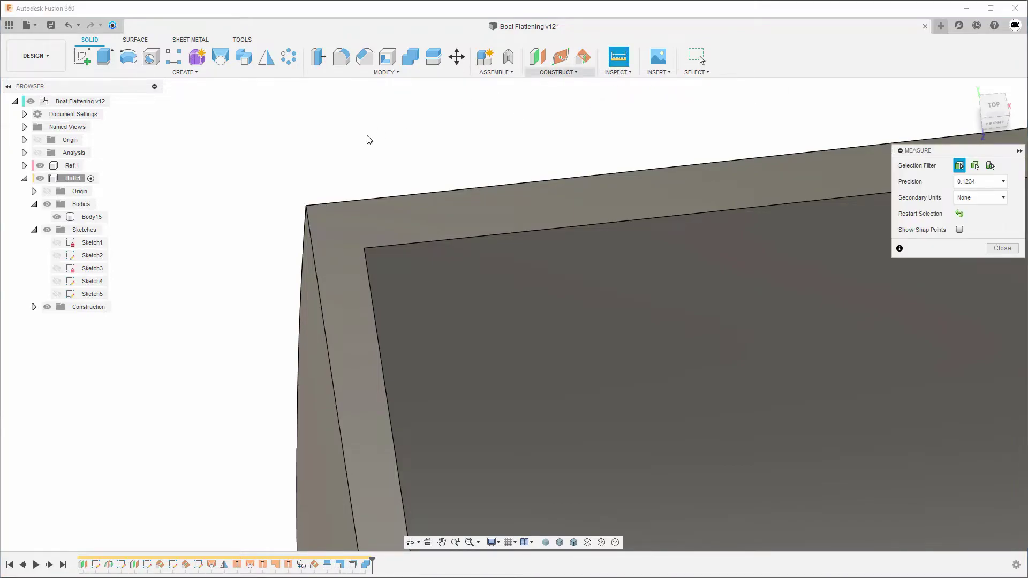
click(364, 250)
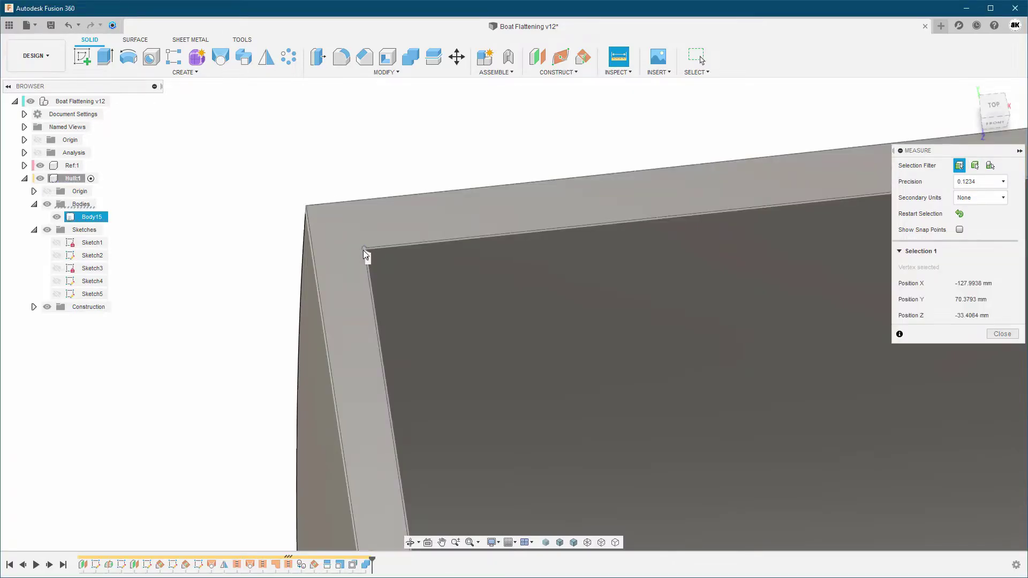
click(317, 254)
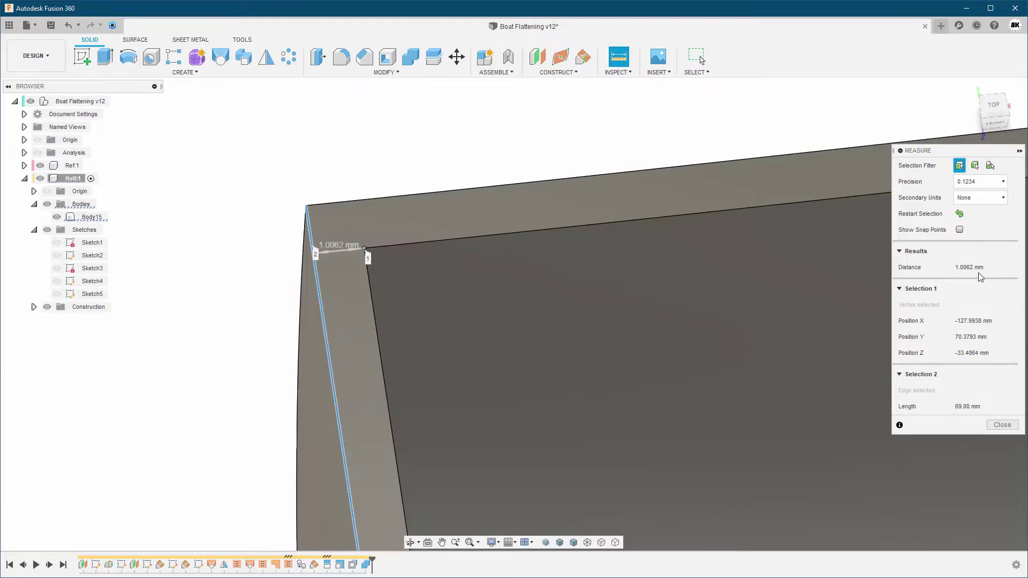
click(1005, 427)
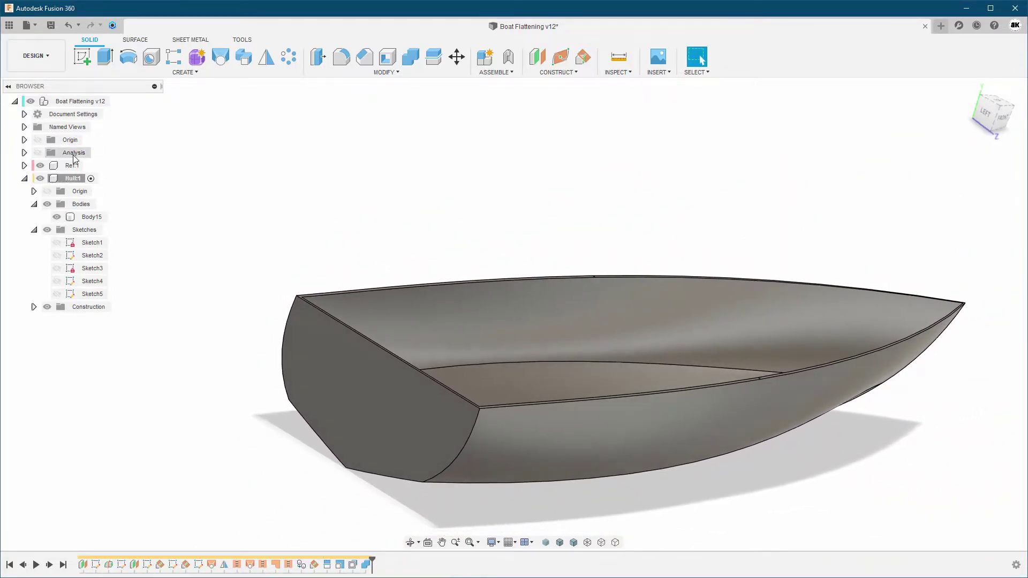
Delete the old Section2 analysis.
right_click(74, 155)
click(162, 146)
click(24, 153)
right_click(82, 167)
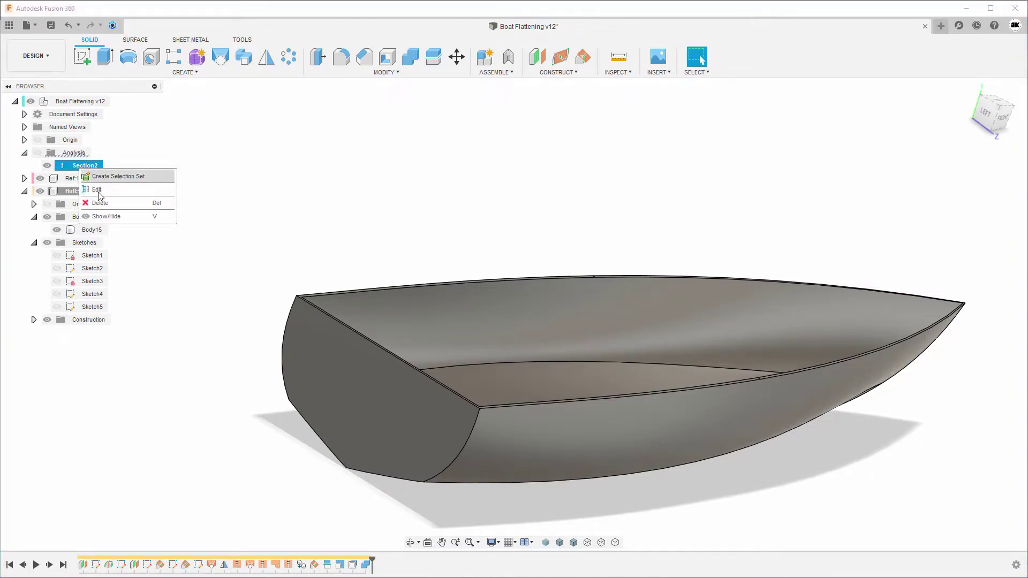
click(102, 204)
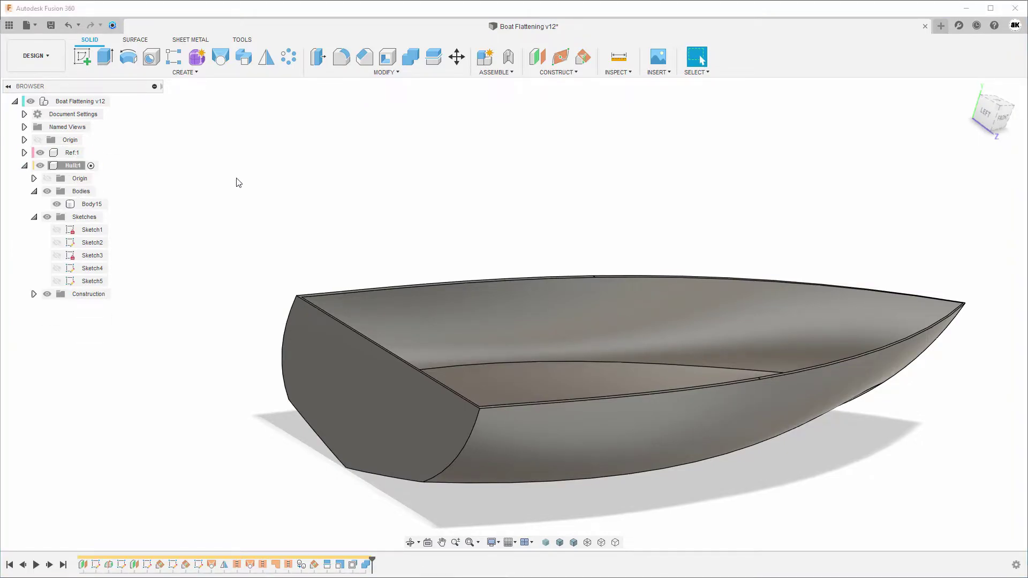
Preview a section analysis from the transom face at a -53 mm distance and examine the hull's wall thickness.
click(244, 40)
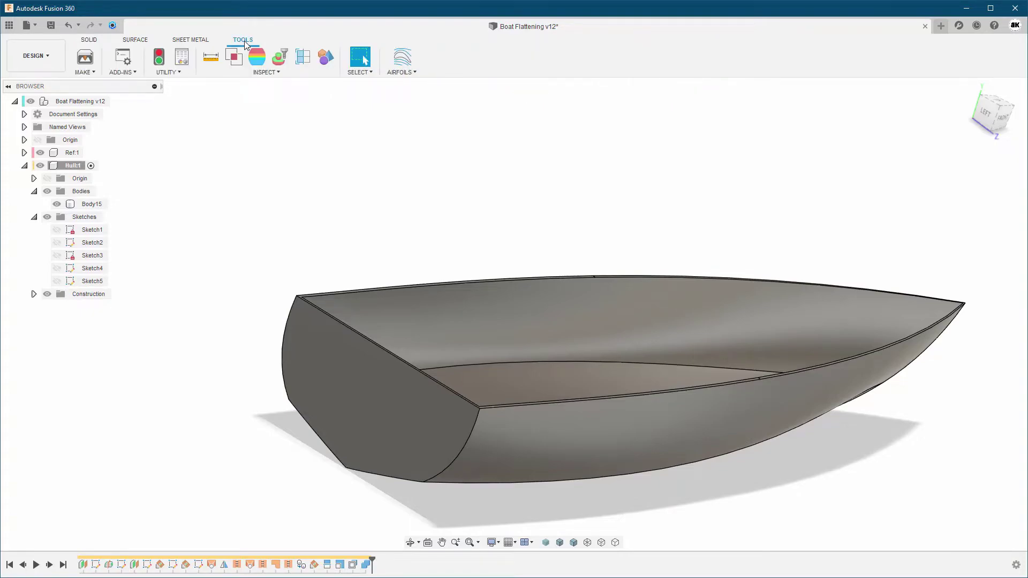
click(304, 62)
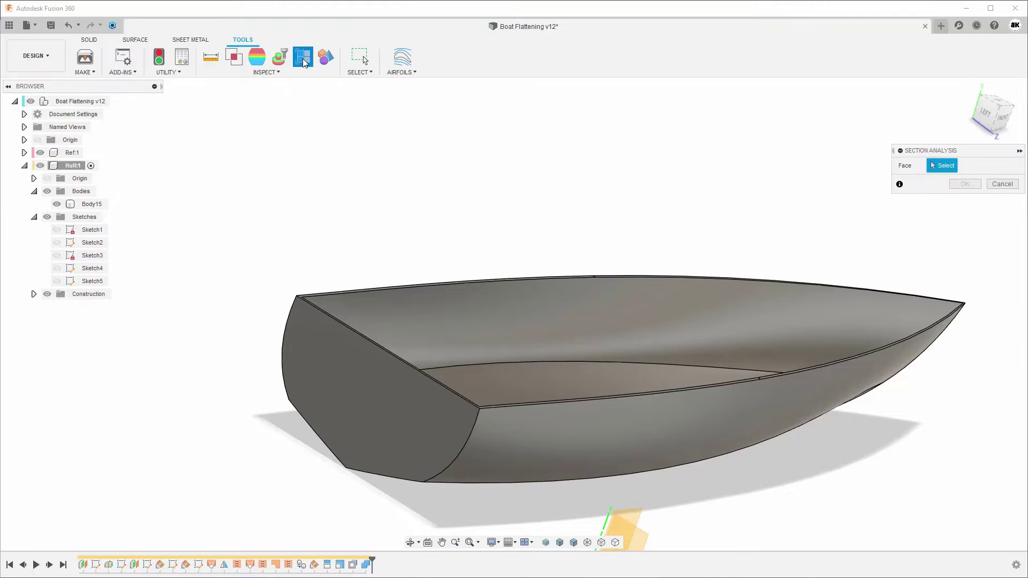
click(353, 369)
scroll(309, 374, up, 5)
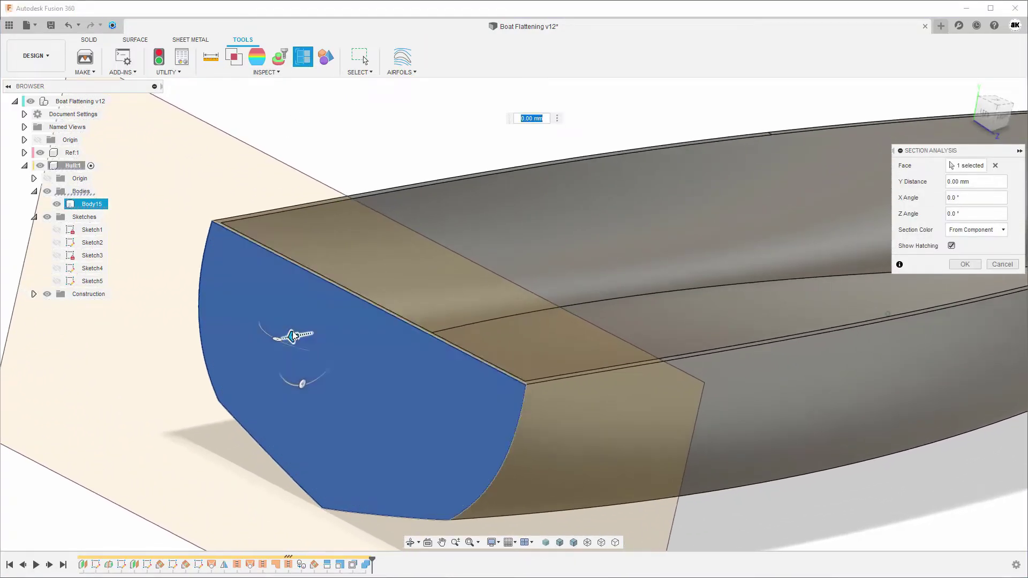
drag(308, 343, 517, 296)
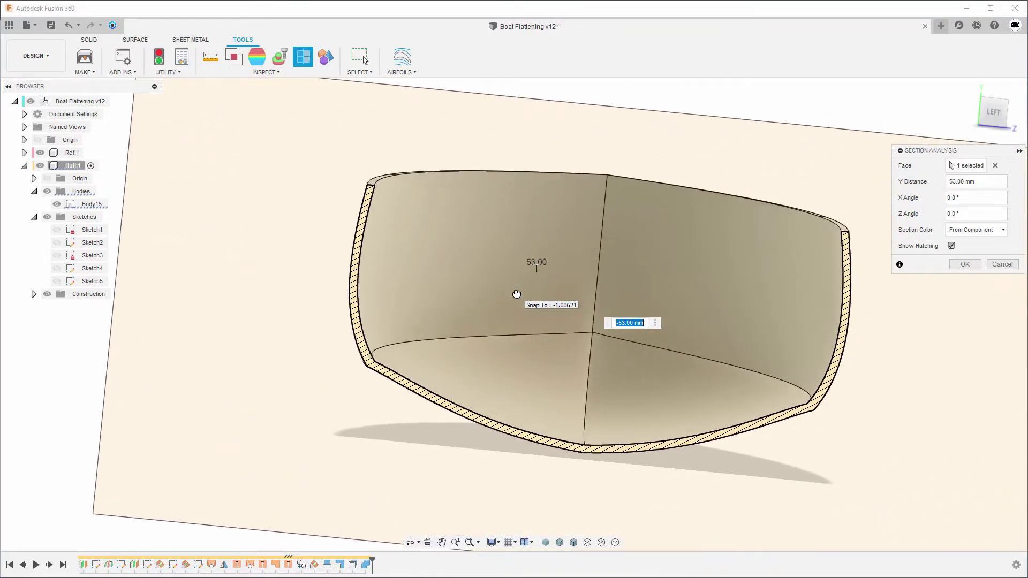
shift+middle_drag(817, 336, 962, 369)
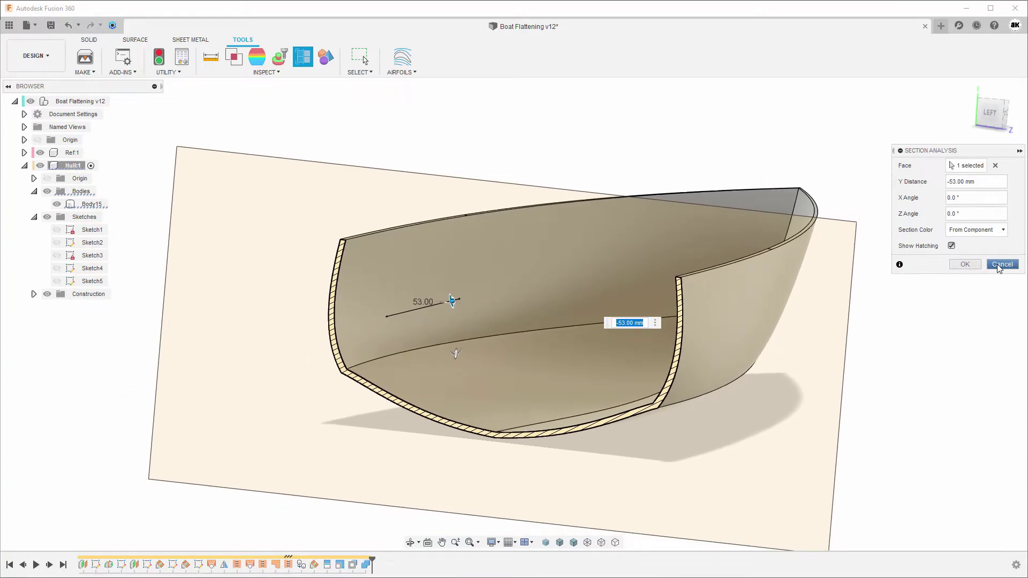
Replace the transom face with the lengthwise vertical origin plane and create the section analysis at 0 mm along the hull's centreline.
click(995, 165)
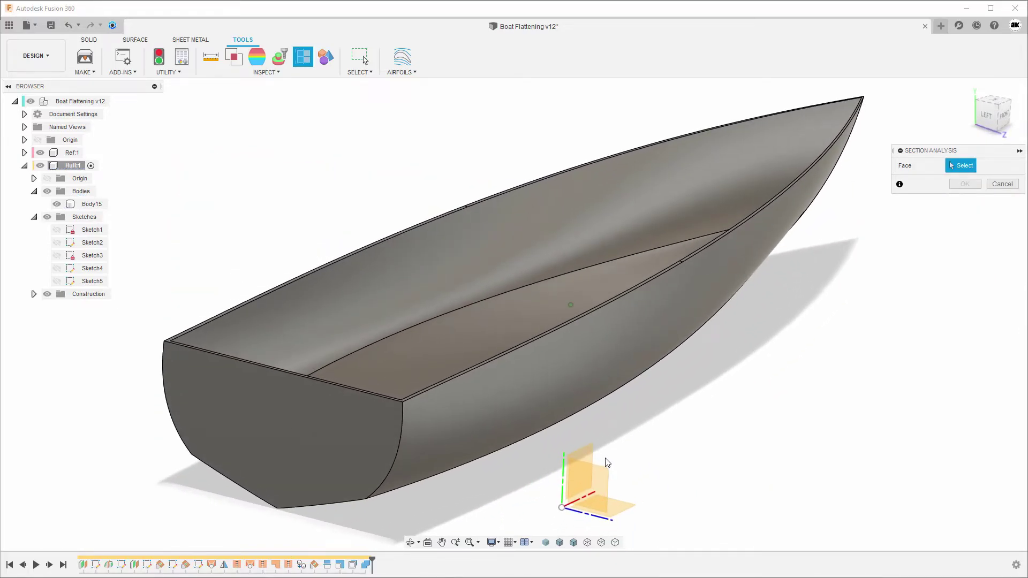
click(594, 458)
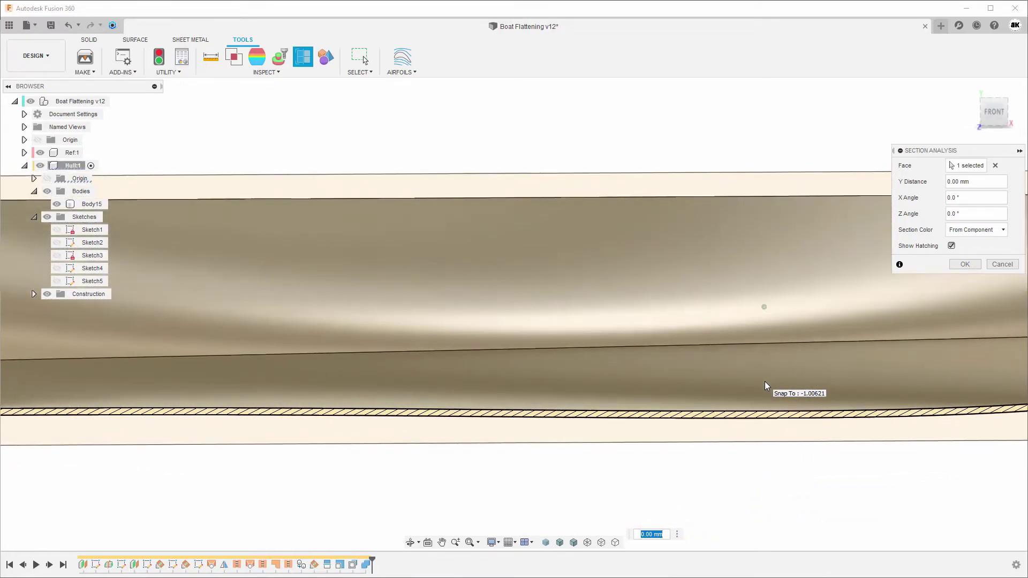
scroll(765, 385, up, 5)
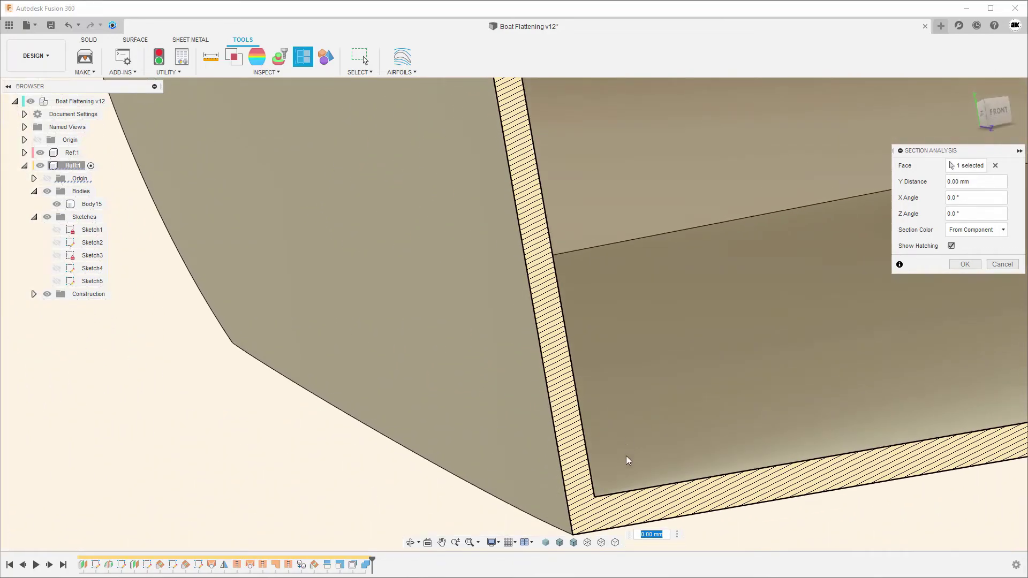
scroll(493, 309, down, 3)
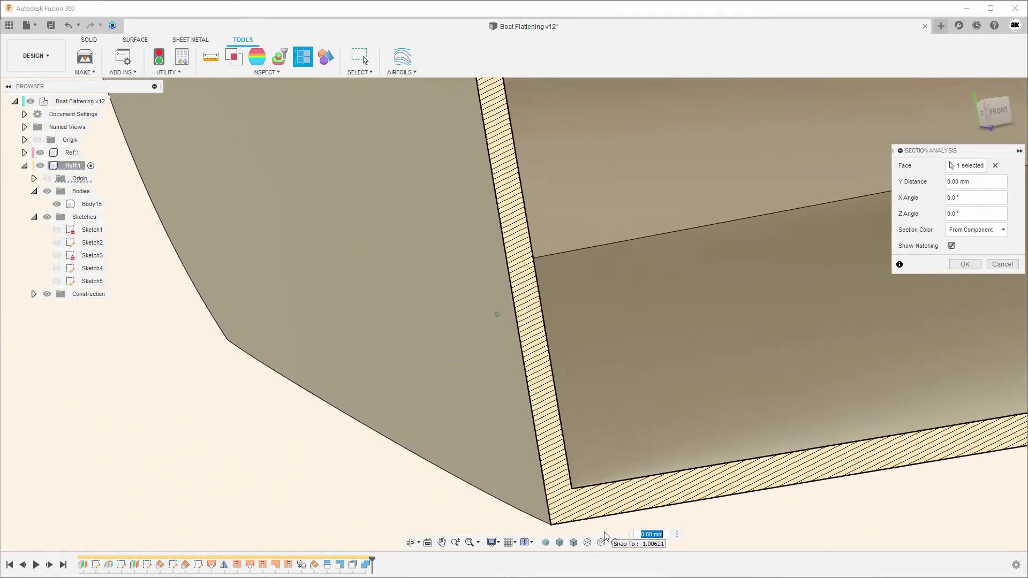
scroll(489, 478, up, 2)
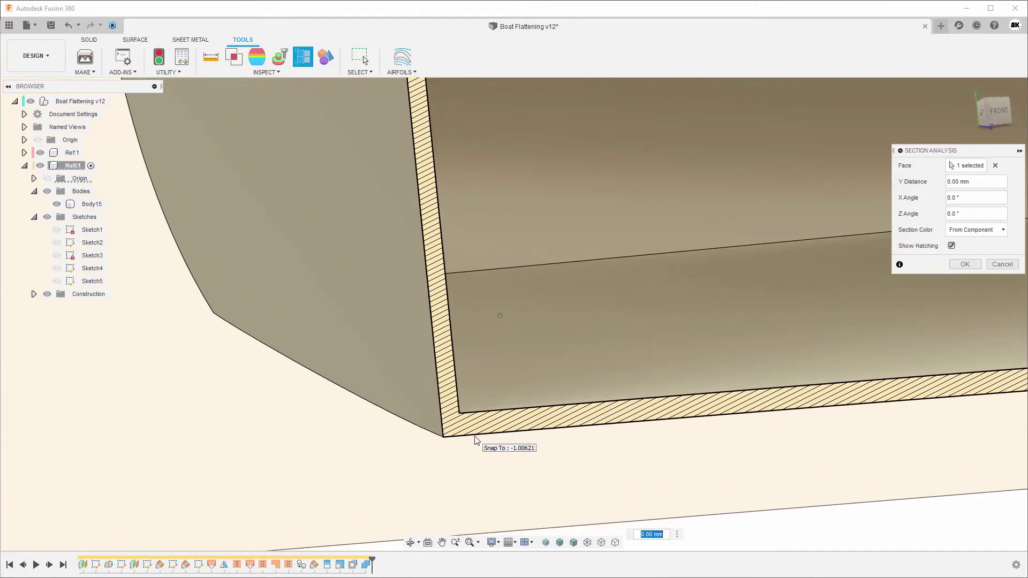
scroll(474, 440, down, 2)
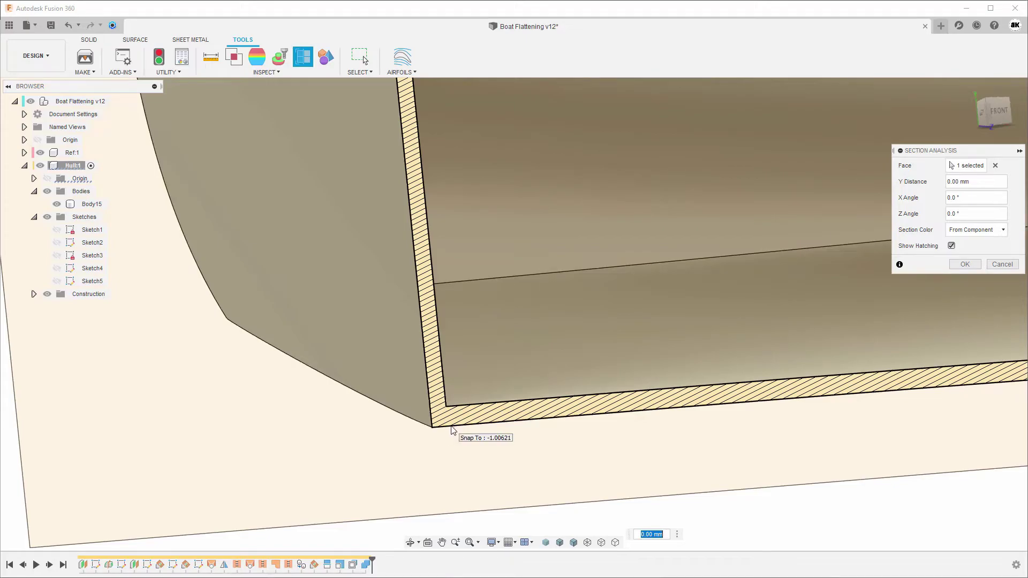
click(963, 264)
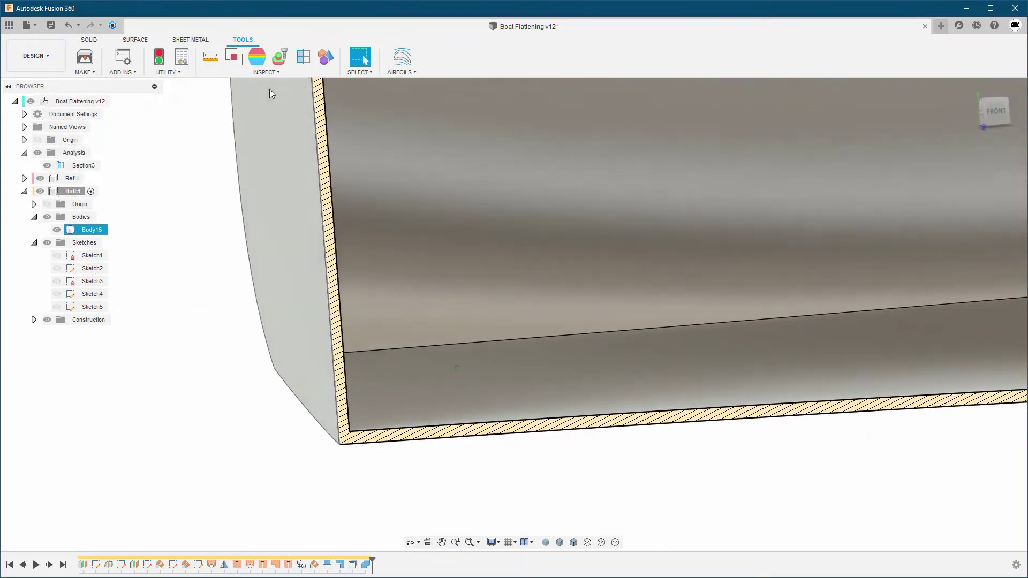
Measure the bottom wall's thickness in the section, from the inner corner at the transom to the outer bottom face.
click(210, 57)
scroll(225, 320, down, 5)
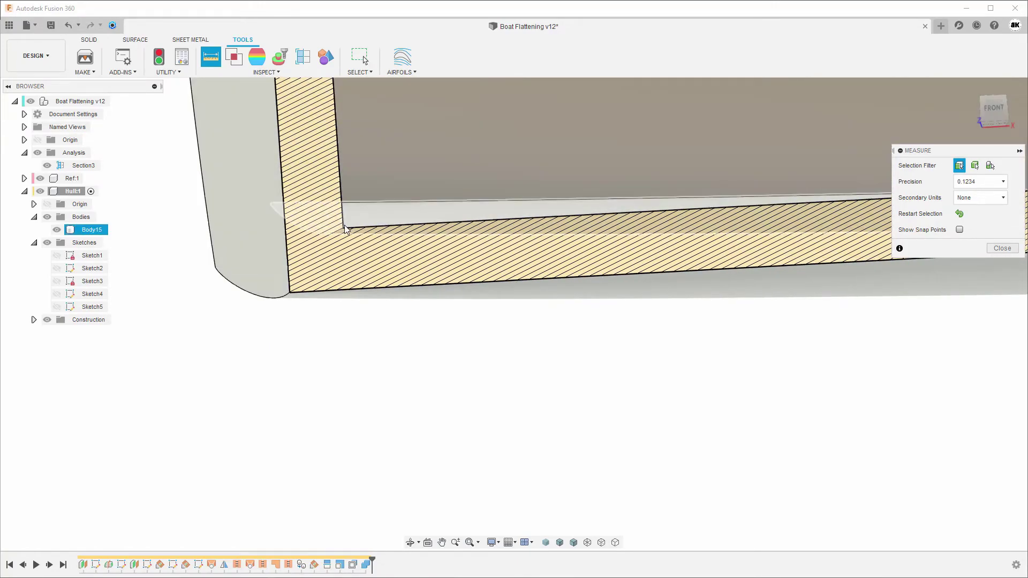
click(344, 228)
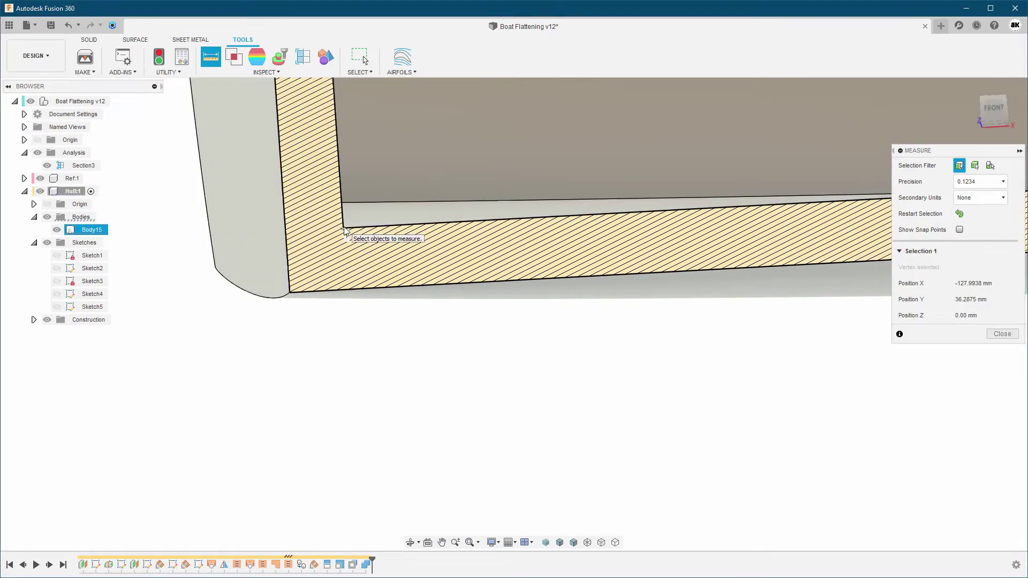
click(353, 292)
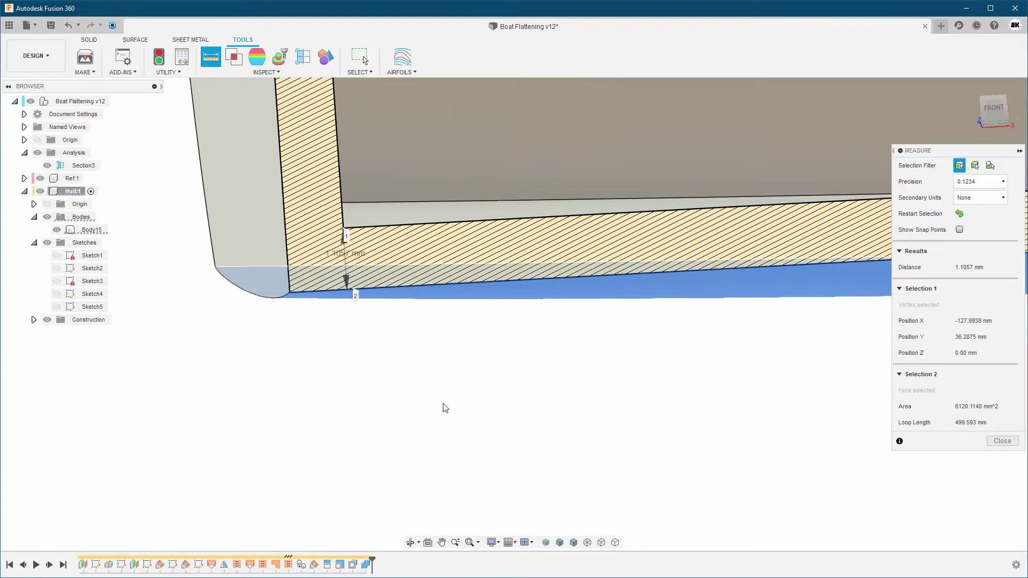
scroll(475, 415, up, 3)
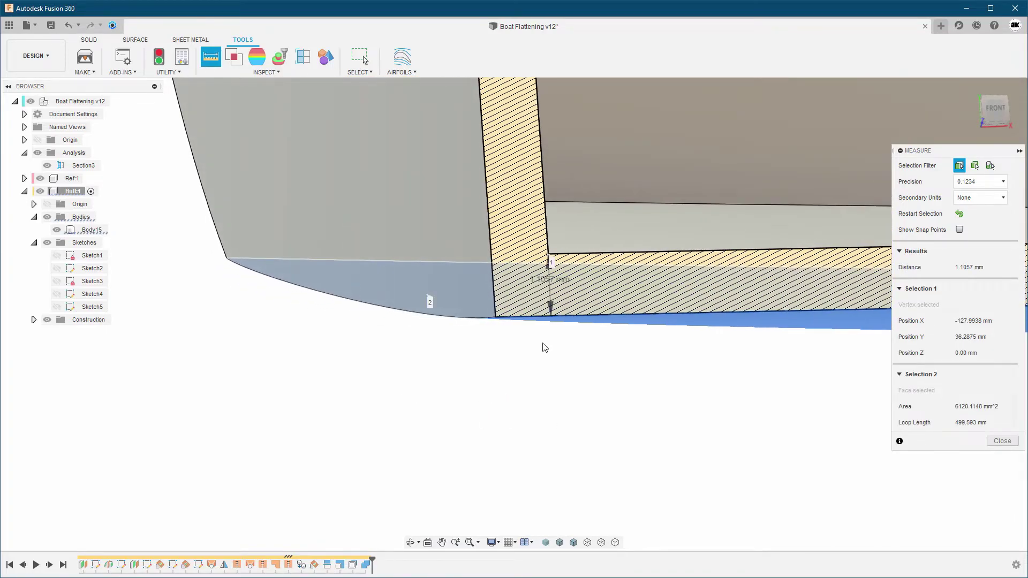
scroll(543, 294, down, 2)
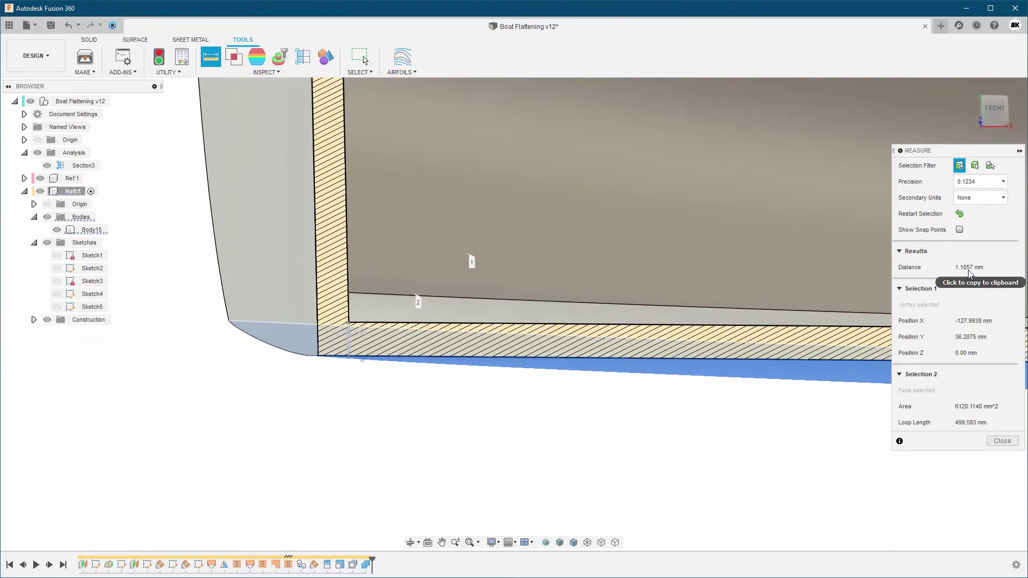
click(1002, 442)
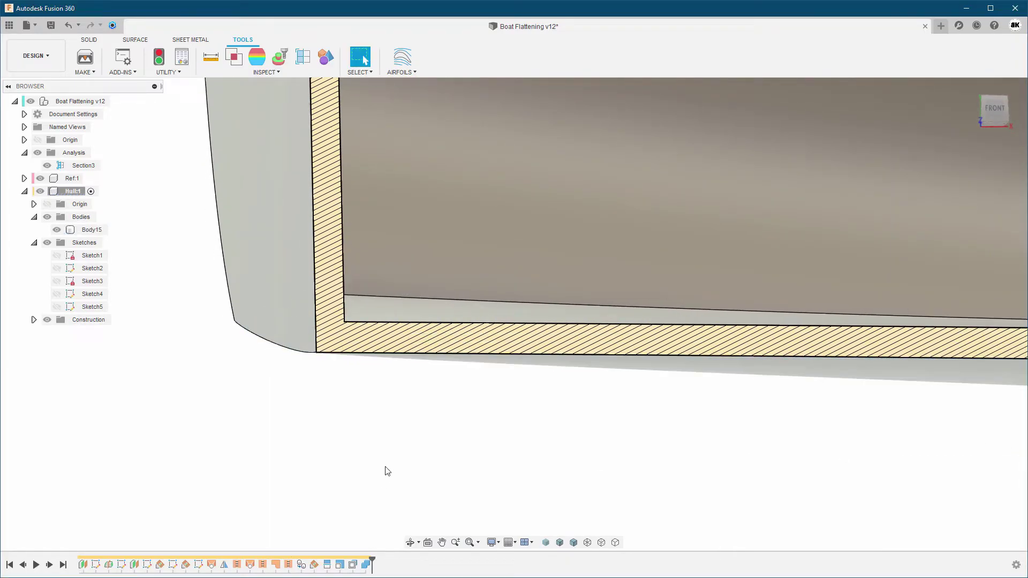
Edit the Tool body's non-uniform scale feature and set its Y scale to 0.969.
double_click(341, 565)
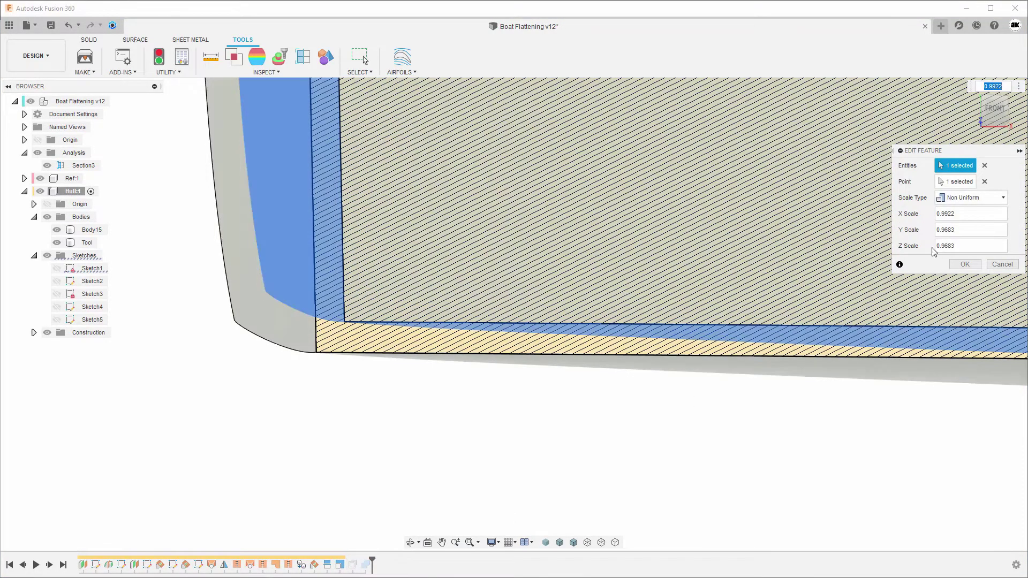
click(994, 112)
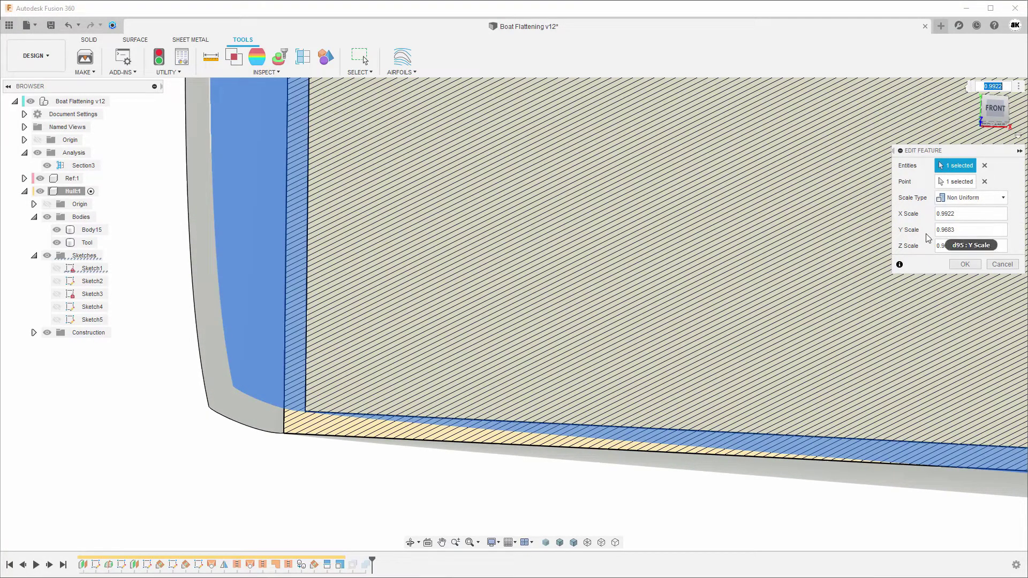
click(956, 231)
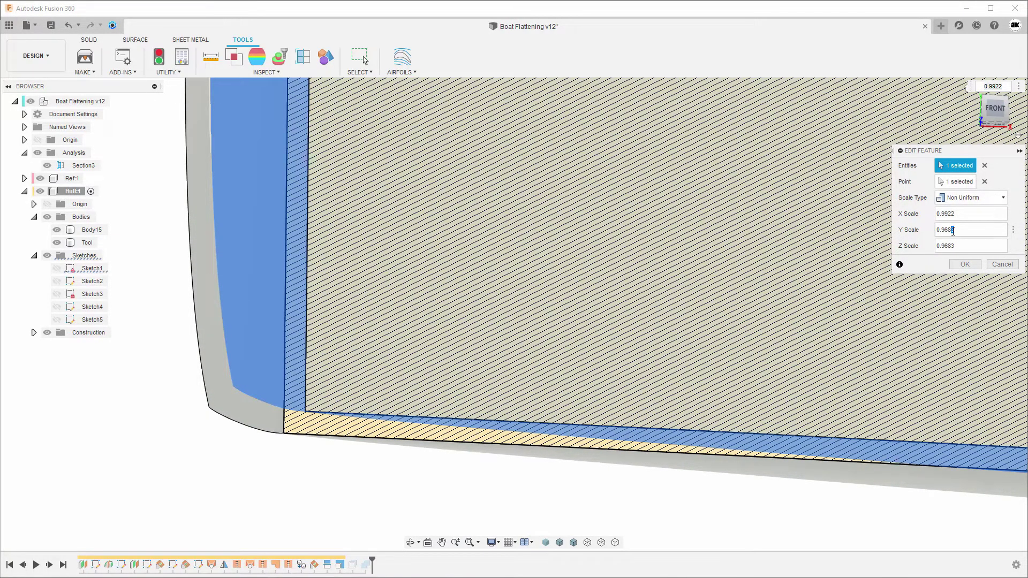
drag(953, 231, 963, 230)
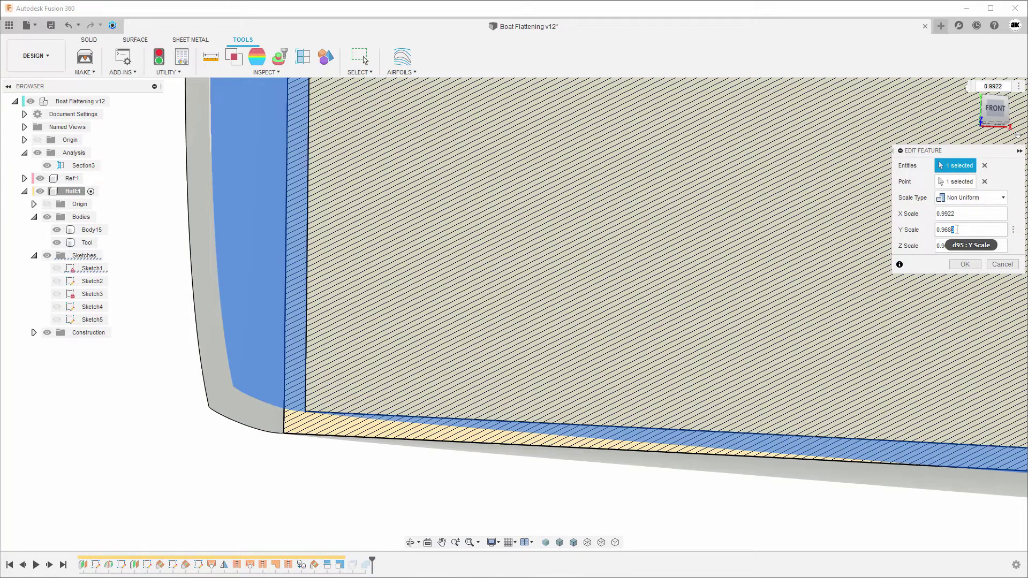
drag(954, 229, 951, 229)
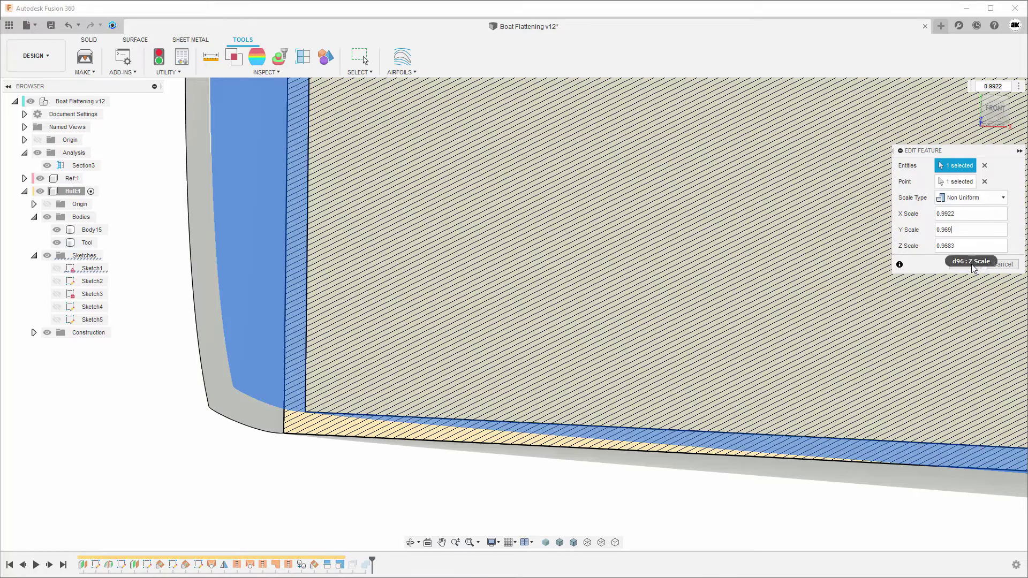
click(973, 270)
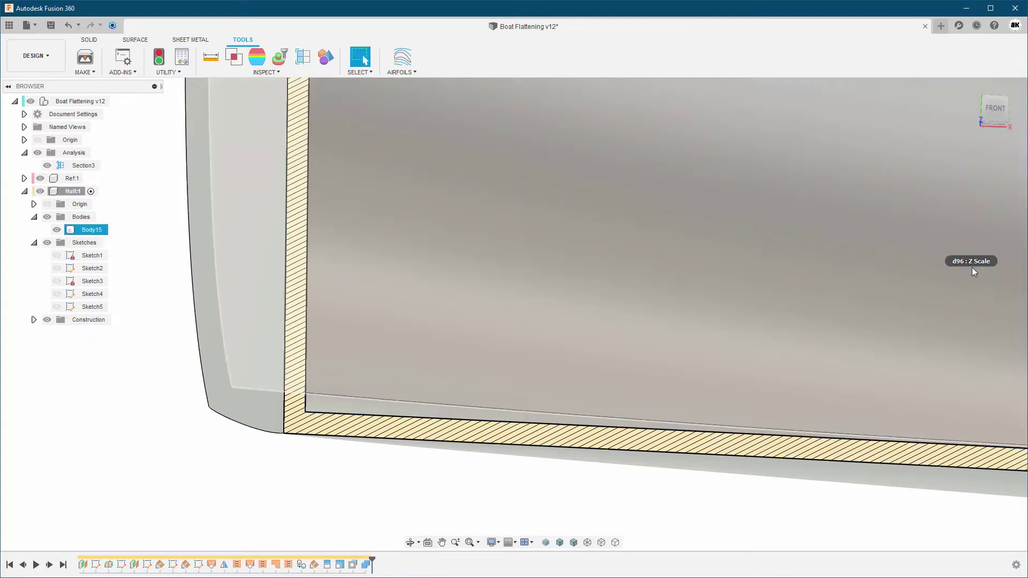
Measure the bottom wall's thickness from the inner transom corner to the outer bottom face.
scroll(374, 486, up, 5)
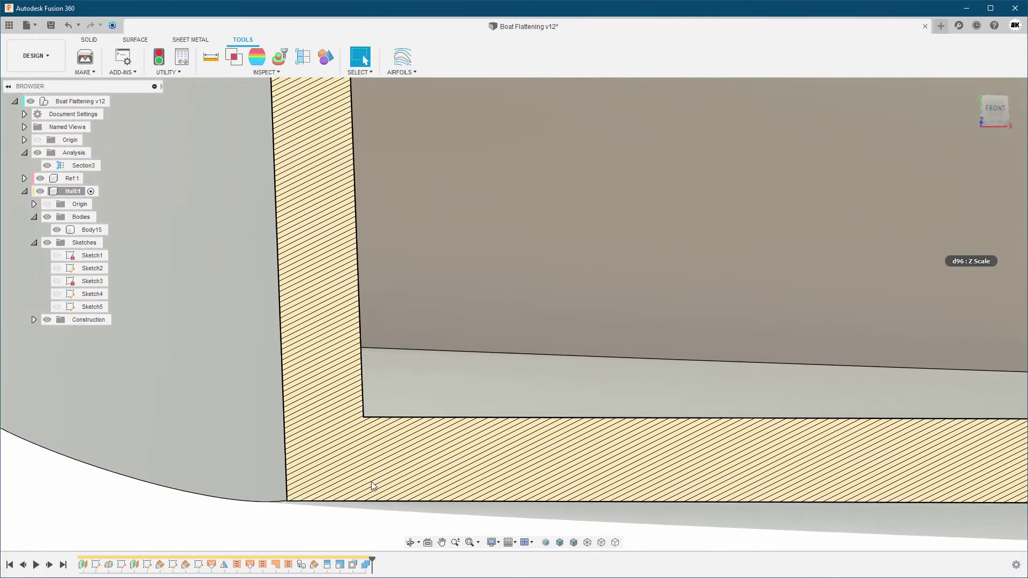
click(344, 129)
key(i)
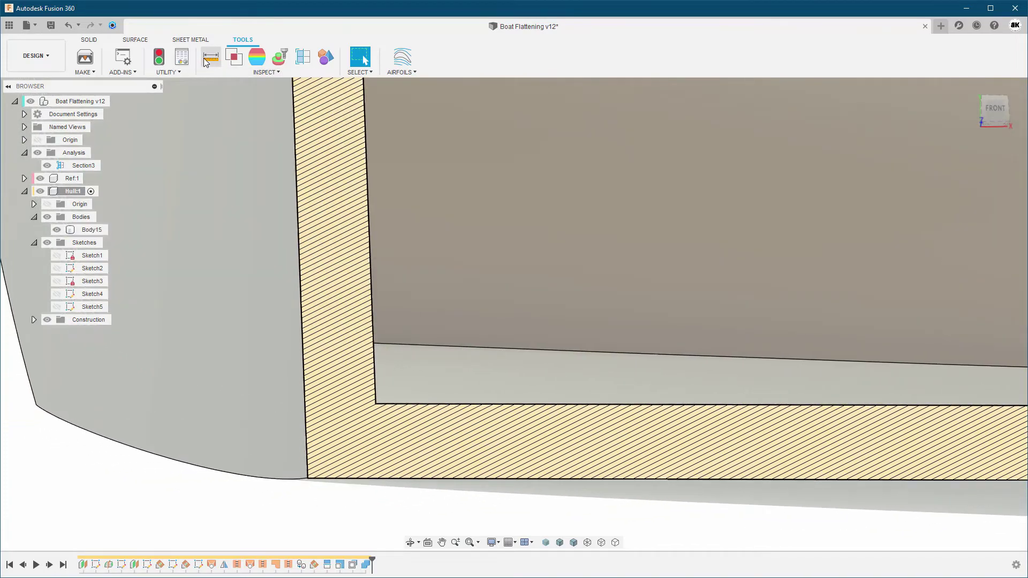
click(376, 405)
click(381, 481)
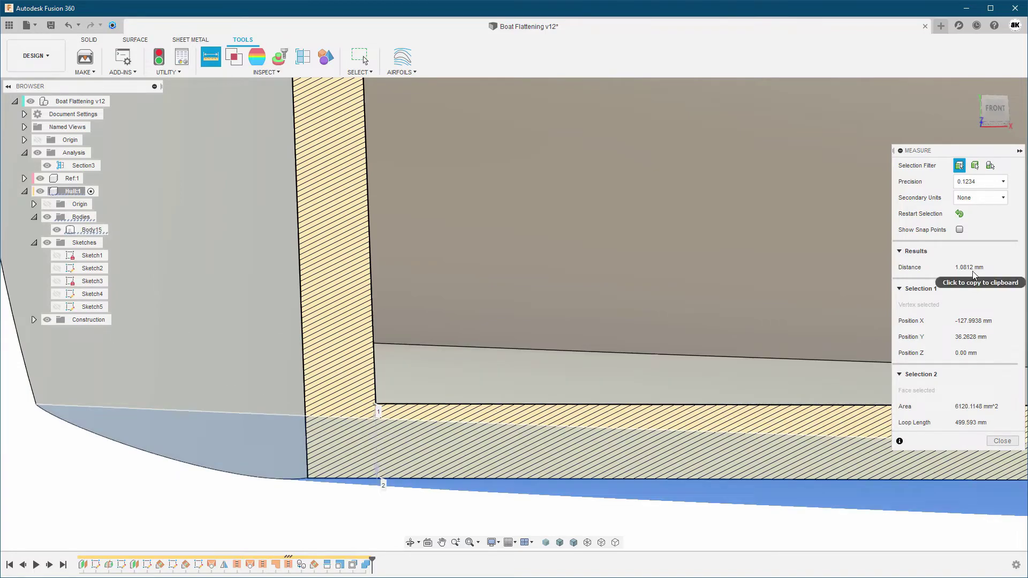
click(1002, 441)
Raise the Y scale of the Tool body's scale feature slightly above 0.969 to thin the bottom wall.
double_click(343, 563)
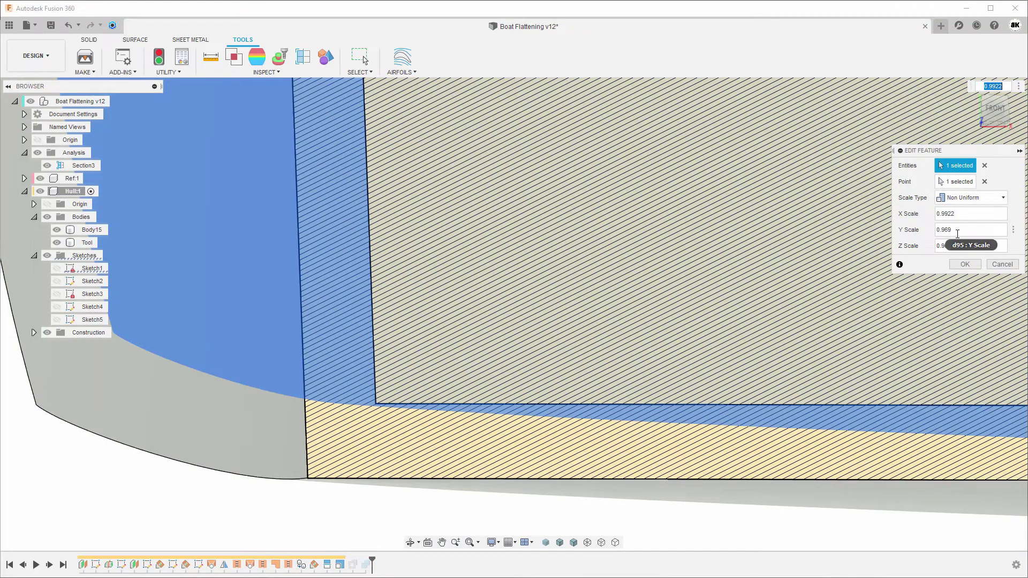
click(949, 230)
click(970, 270)
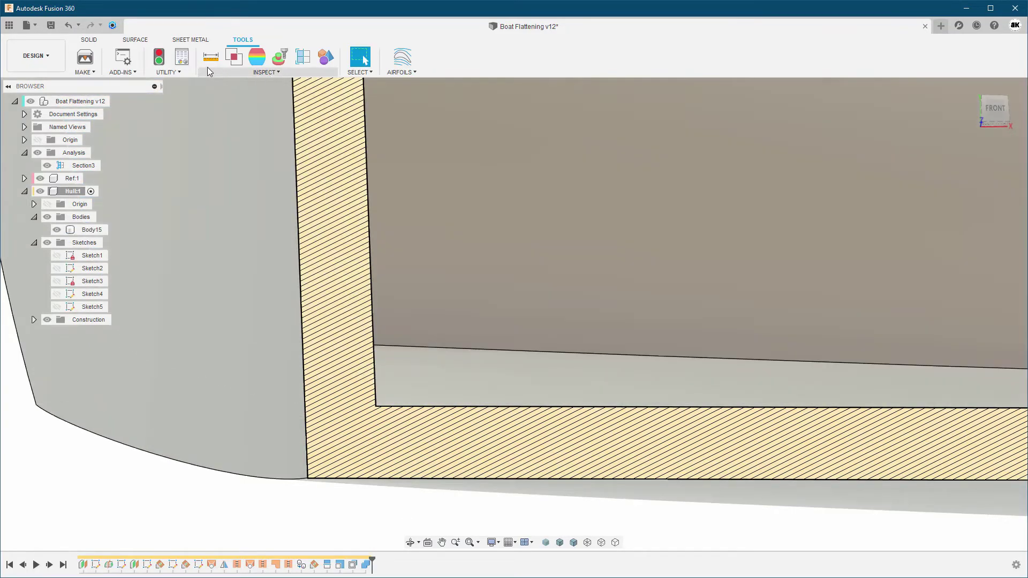
Remeasure the bottom wall from the inner transom corner to the outer bottom face and inspect the whole sectioned hull.
click(210, 58)
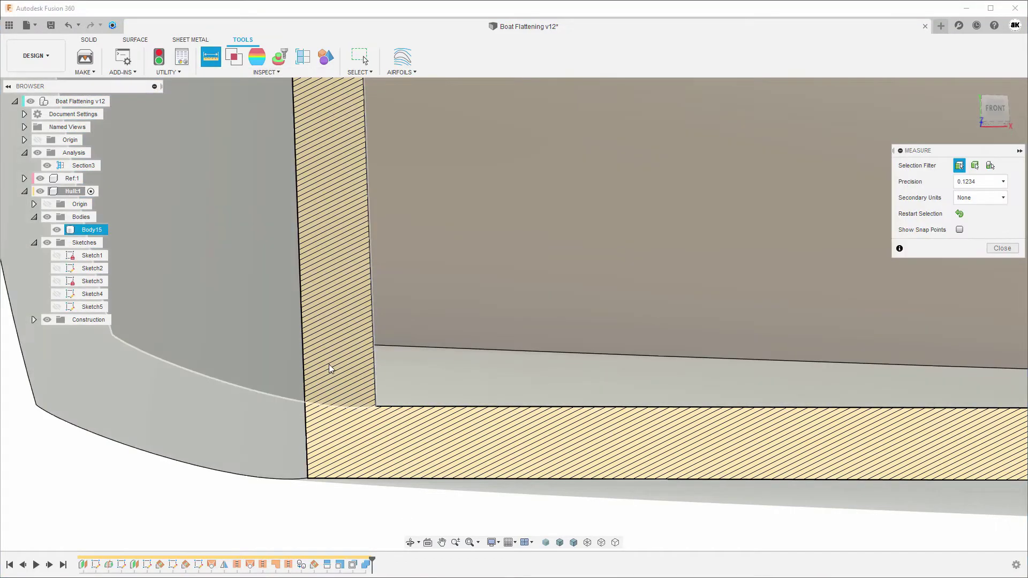
click(375, 407)
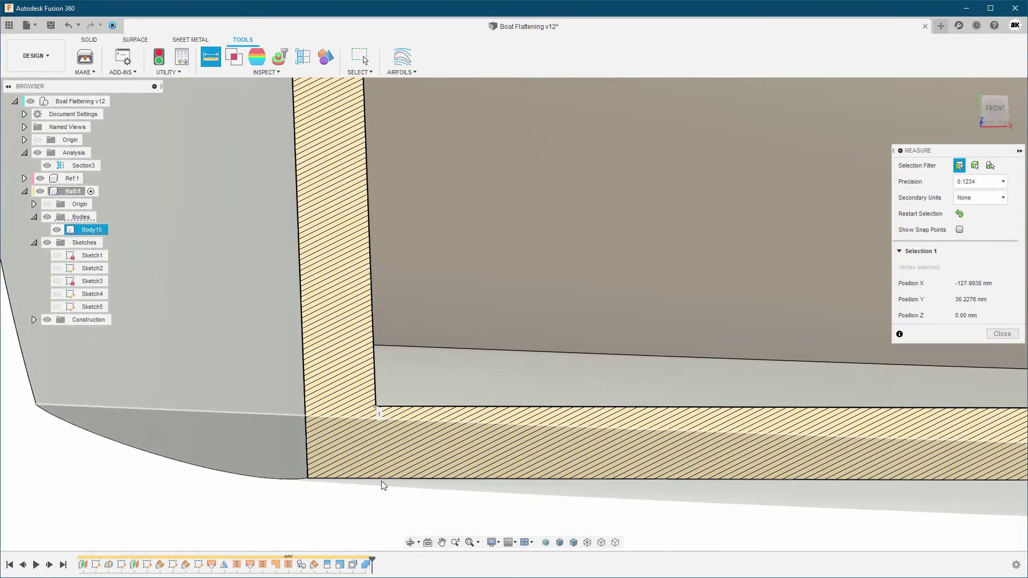
click(378, 483)
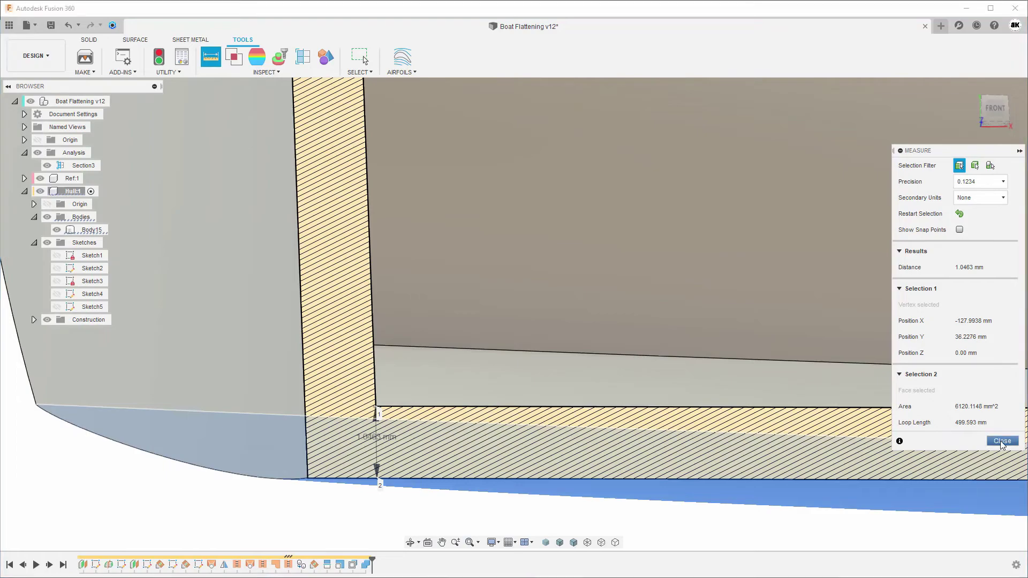
click(996, 443)
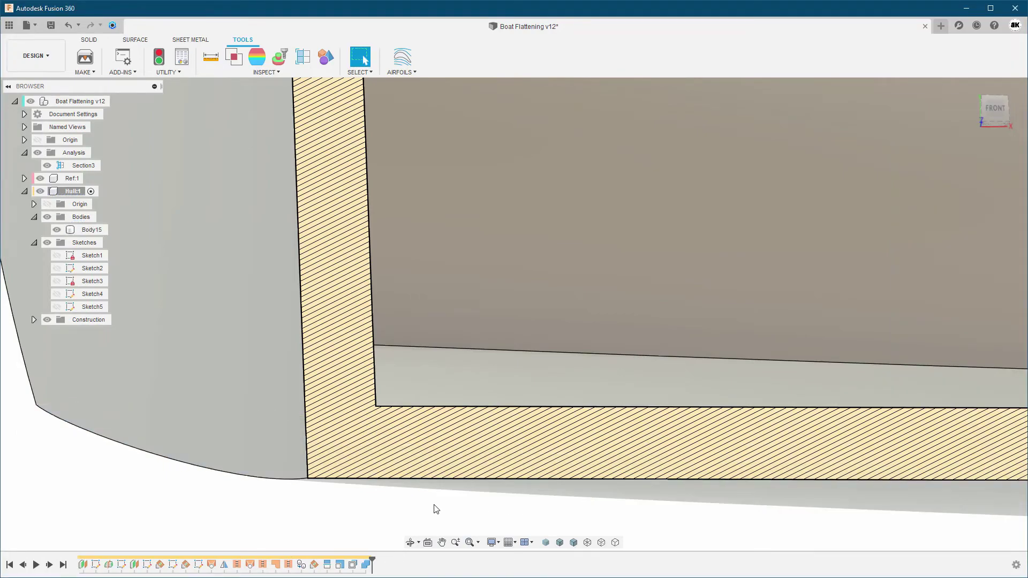
scroll(433, 505, down, 8)
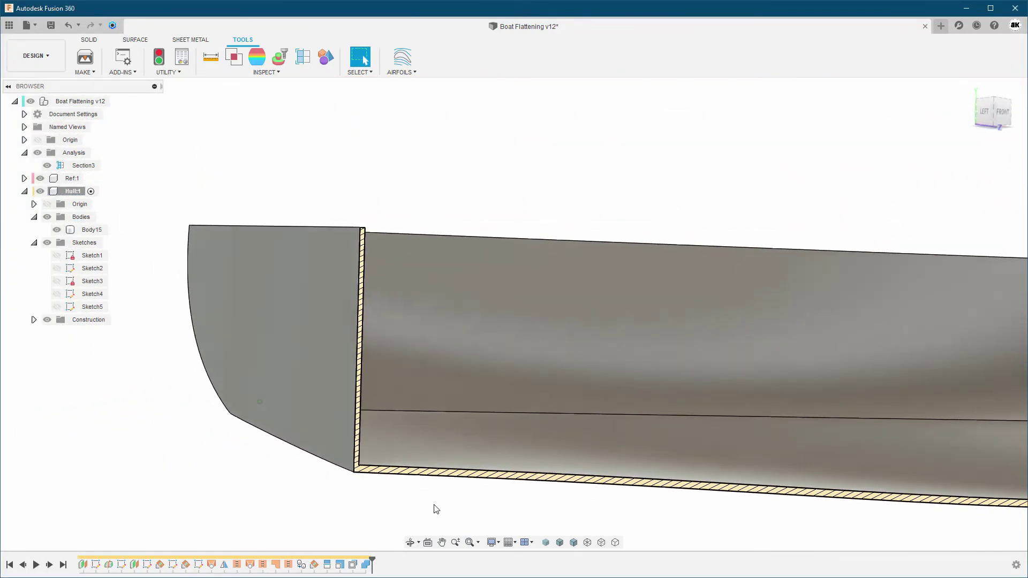
scroll(434, 505, down, 5)
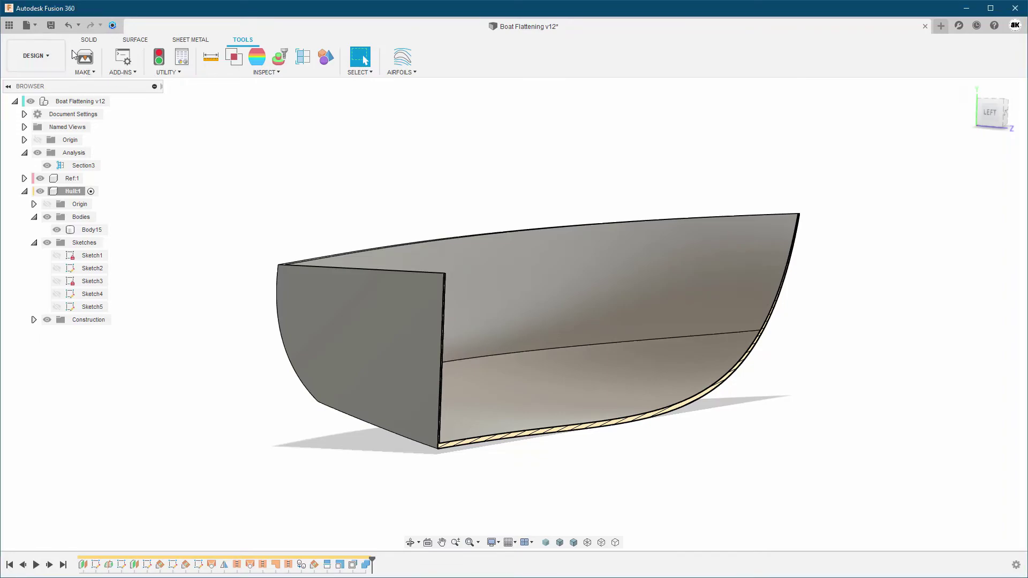
click(89, 41)
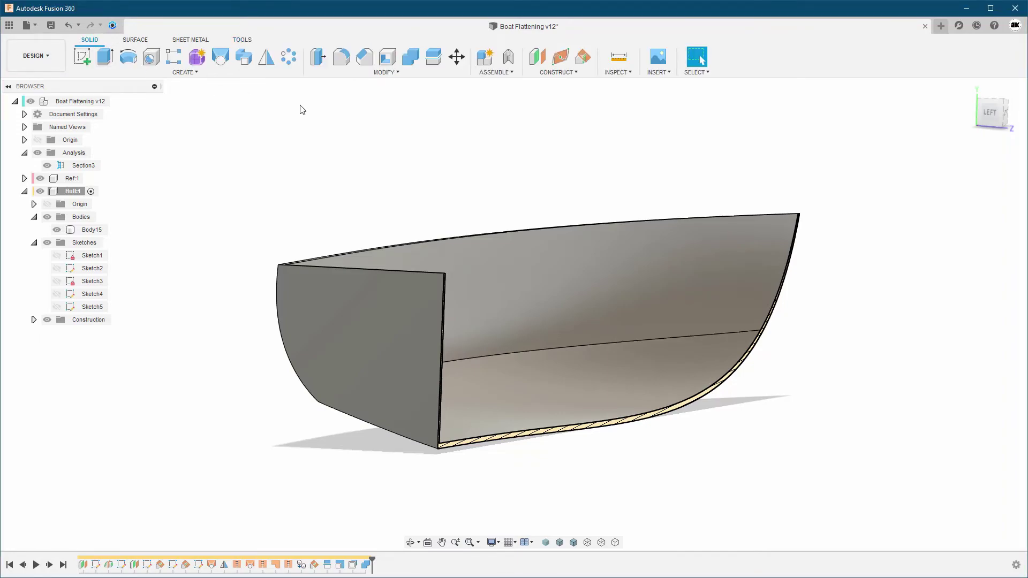